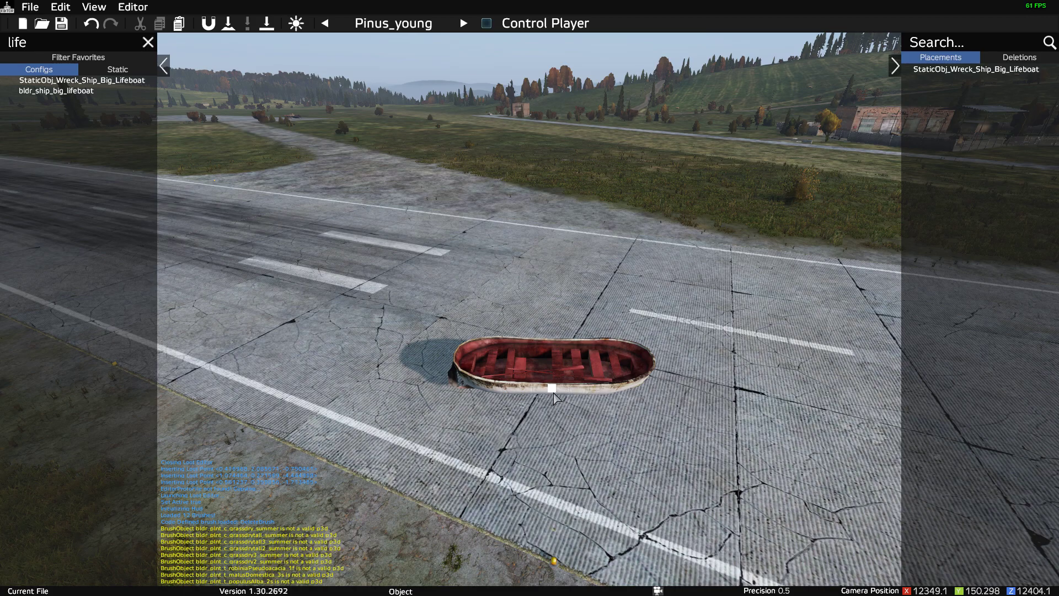
# Preview the StaticObj_Wreck_Ship_Big_Lifeboat config in DayZ Editor, then switch to the Notepad++ notes
pyautogui.click(552, 389)
pyautogui.click(553, 392)
pyautogui.click(83, 81)
pyautogui.hotkey('alt', 'Tab')
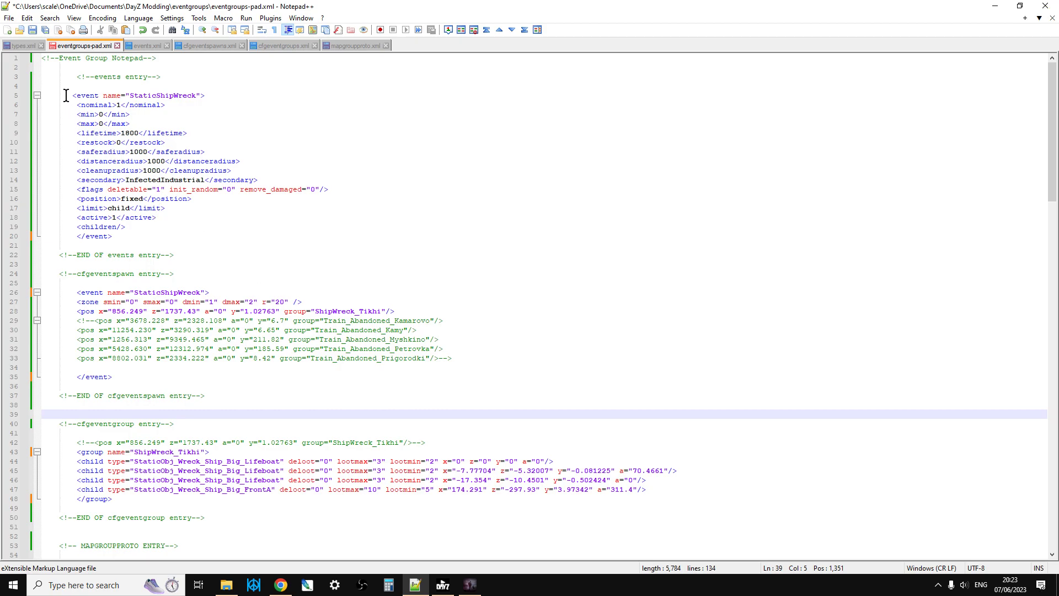
pyautogui.scroll(-1, 65, 96)
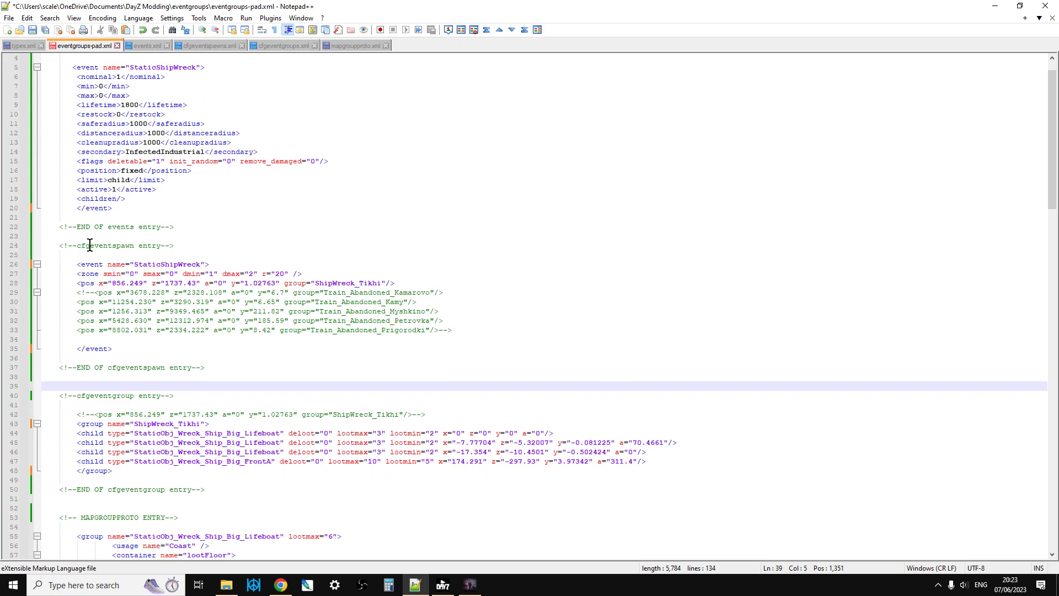
pyautogui.scroll(-1, 104, 275)
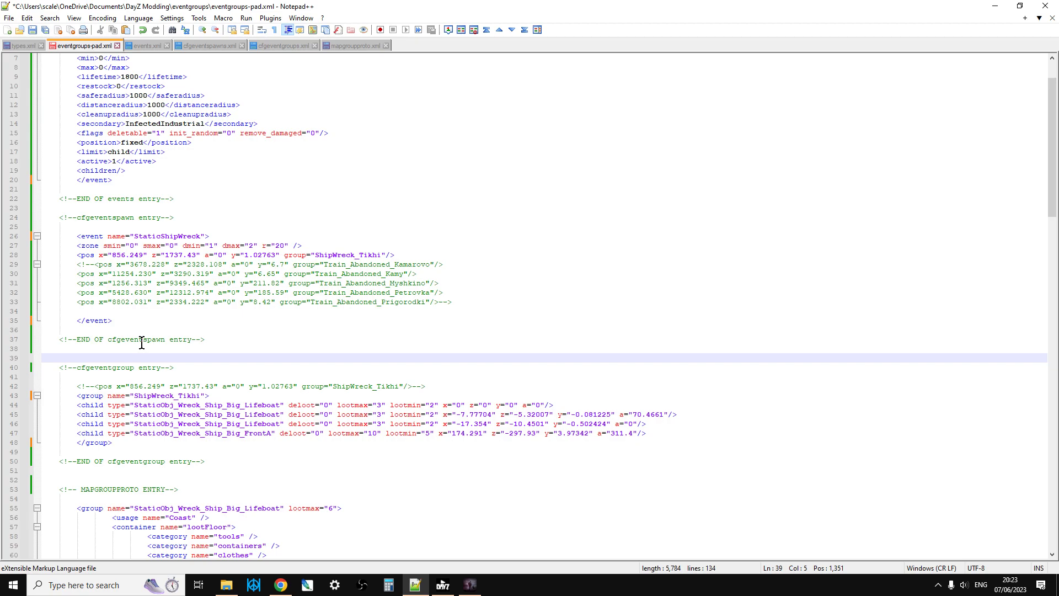
pyautogui.scroll(-1, 154, 347)
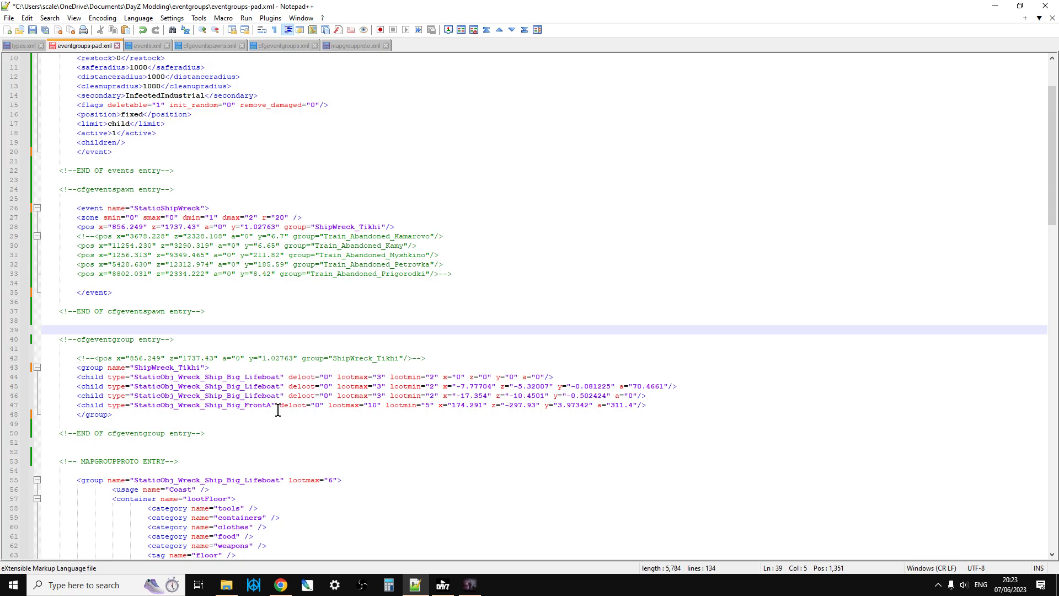
pyautogui.scroll(3, 179, 318)
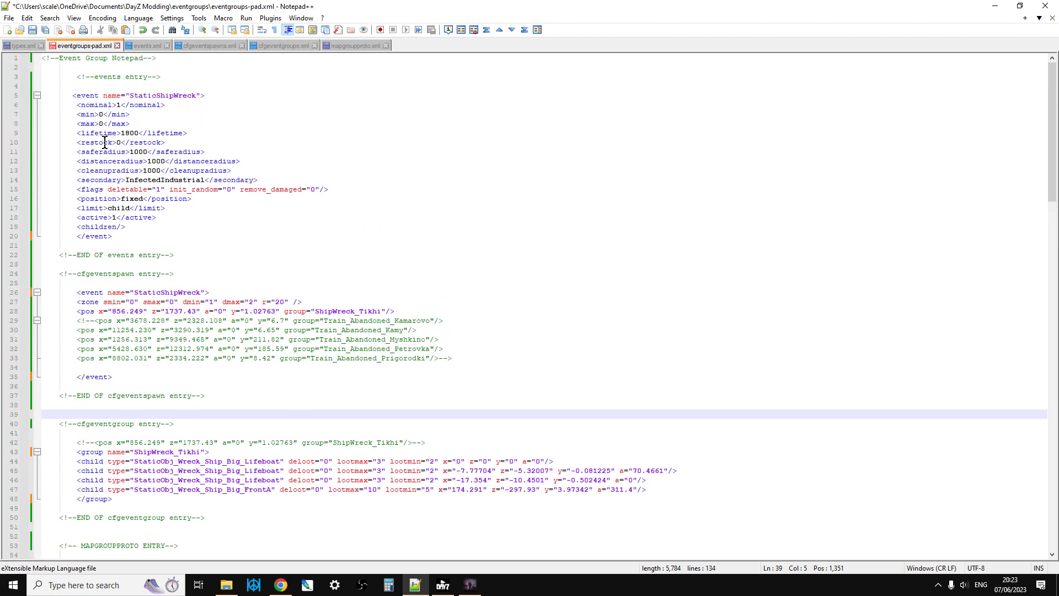
pyautogui.moveTo(60, 92); pyautogui.dragTo(238, 228)
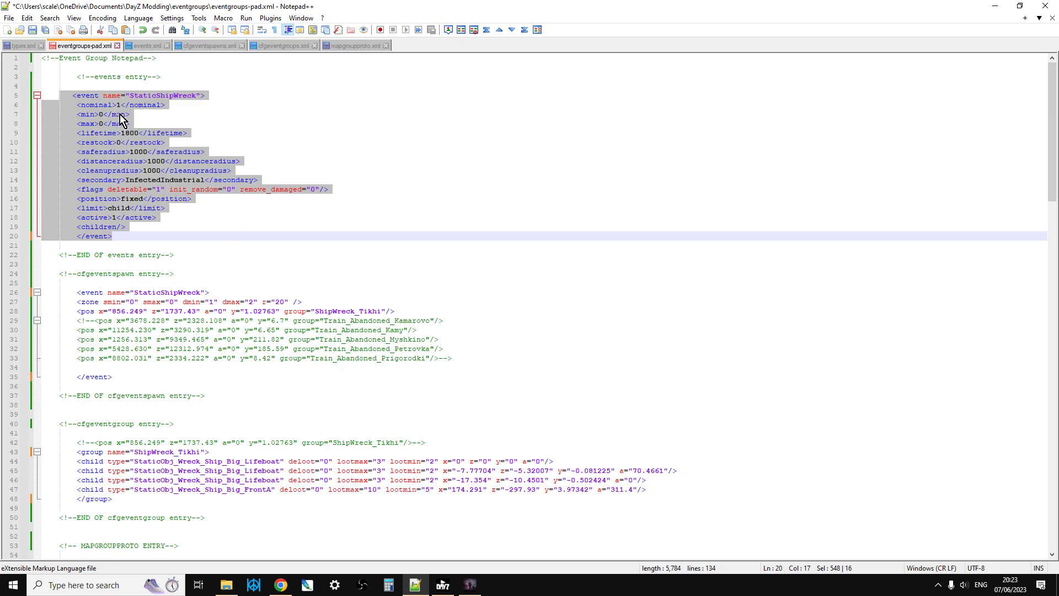
pyautogui.click(212, 242)
pyautogui.scroll(-1, 212, 241)
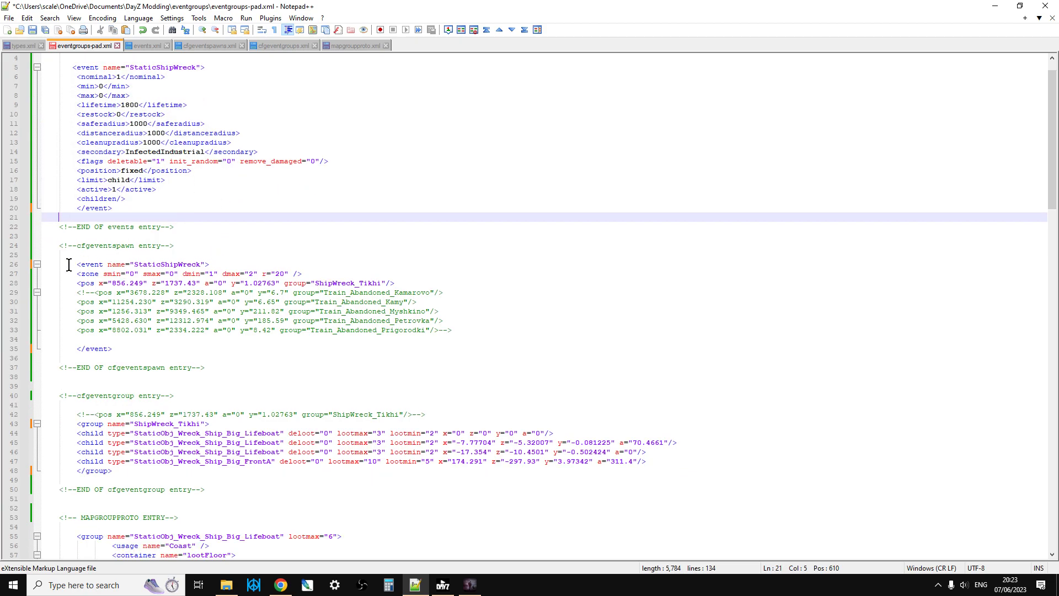
pyautogui.moveTo(69, 265); pyautogui.dragTo(422, 284)
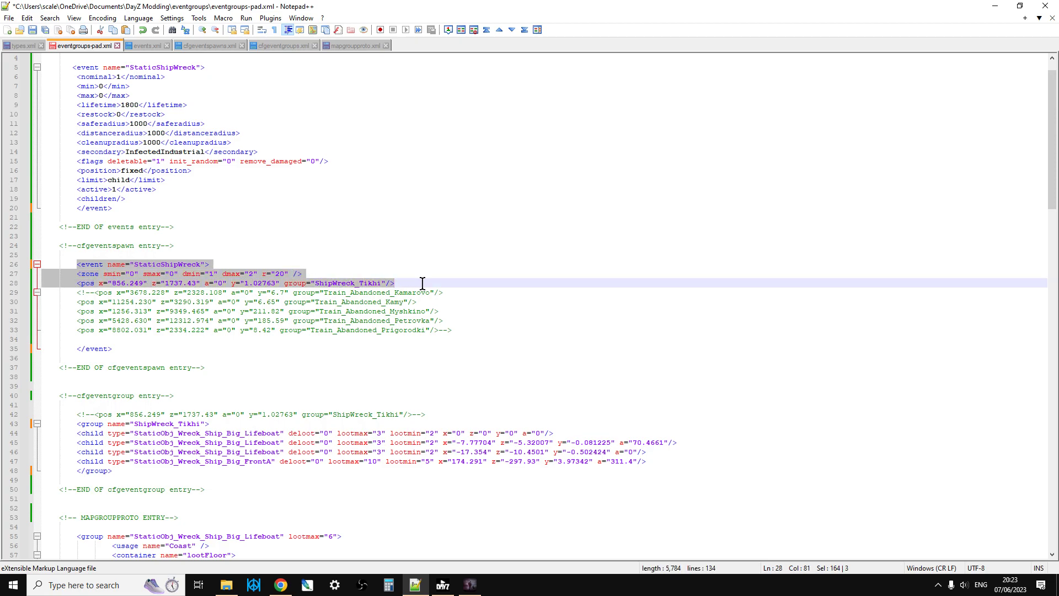
pyautogui.click(209, 283)
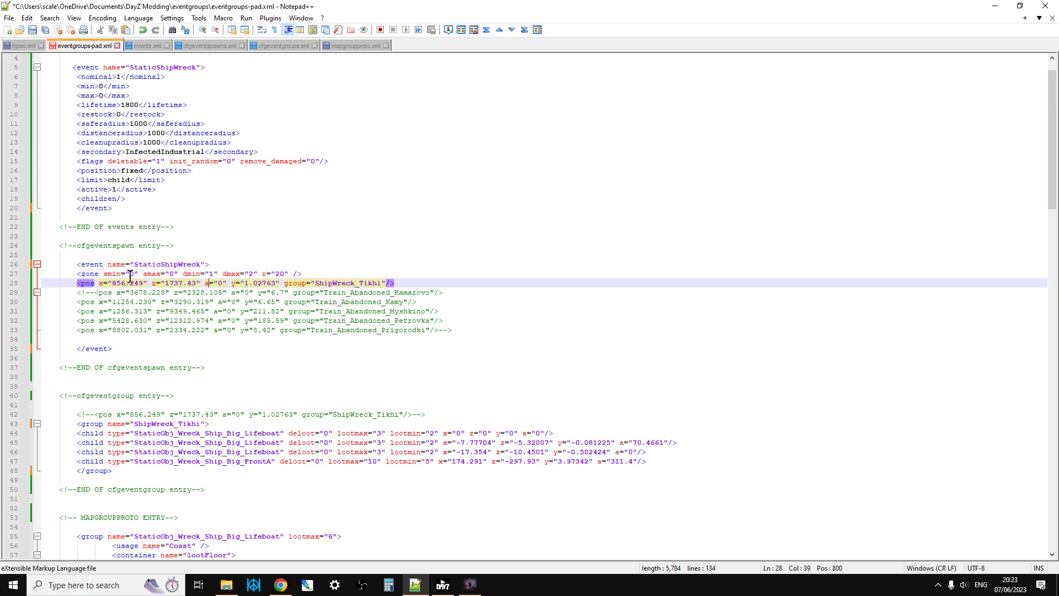
pyautogui.moveTo(77, 283); pyautogui.dragTo(279, 283)
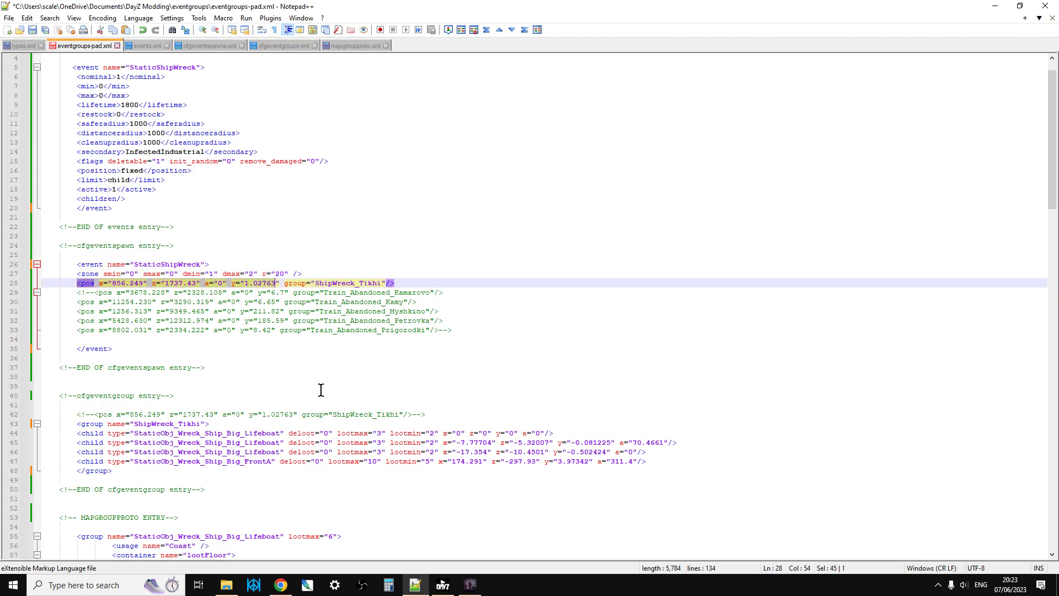
pyautogui.scroll(-2, 320, 390)
pyautogui.scroll(-1, 321, 407)
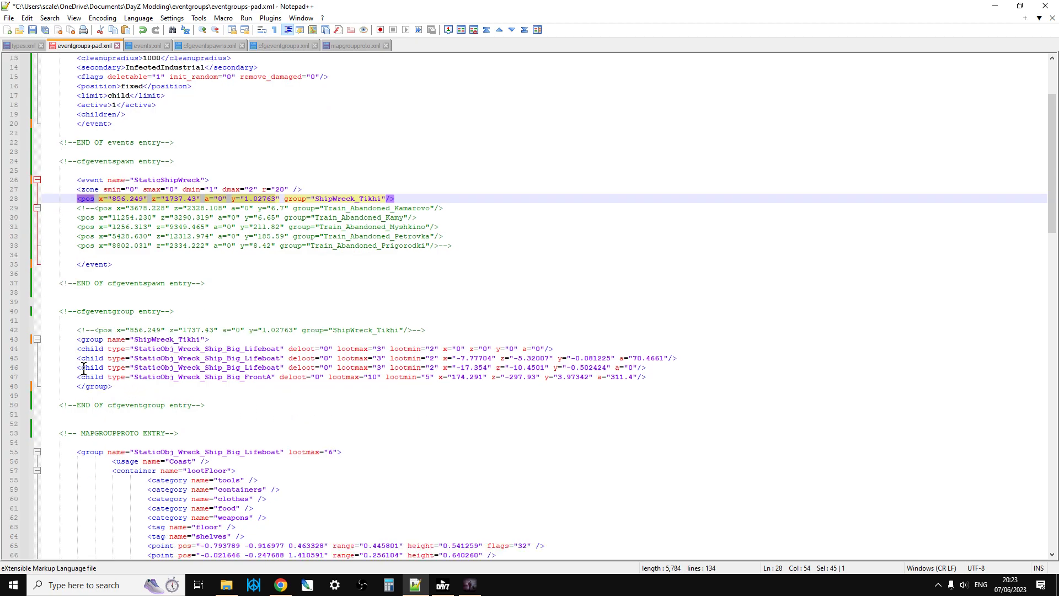
pyautogui.moveTo(60, 329); pyautogui.dragTo(651, 383)
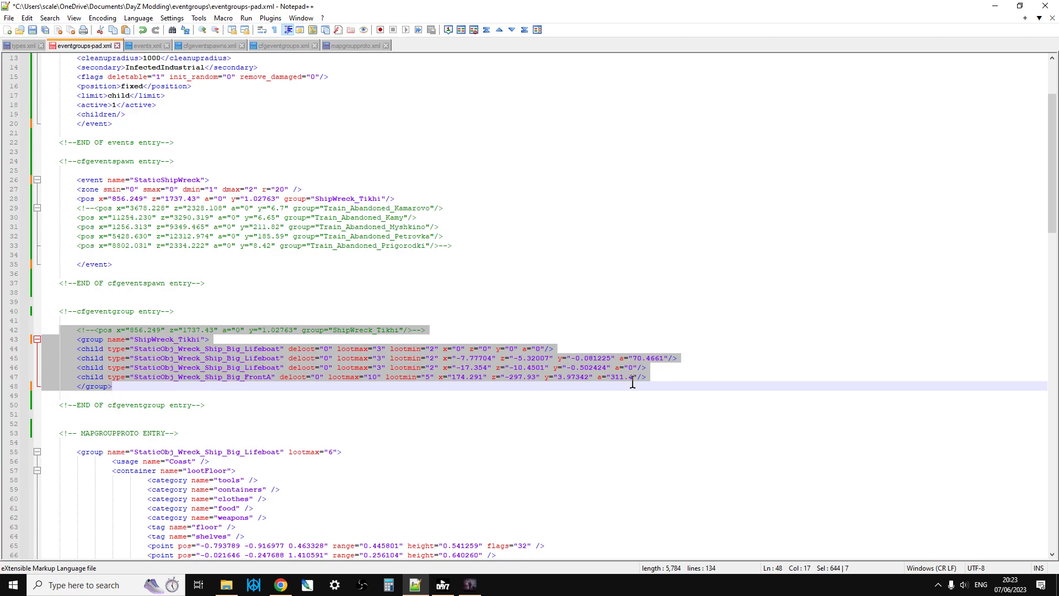
pyautogui.click(659, 373)
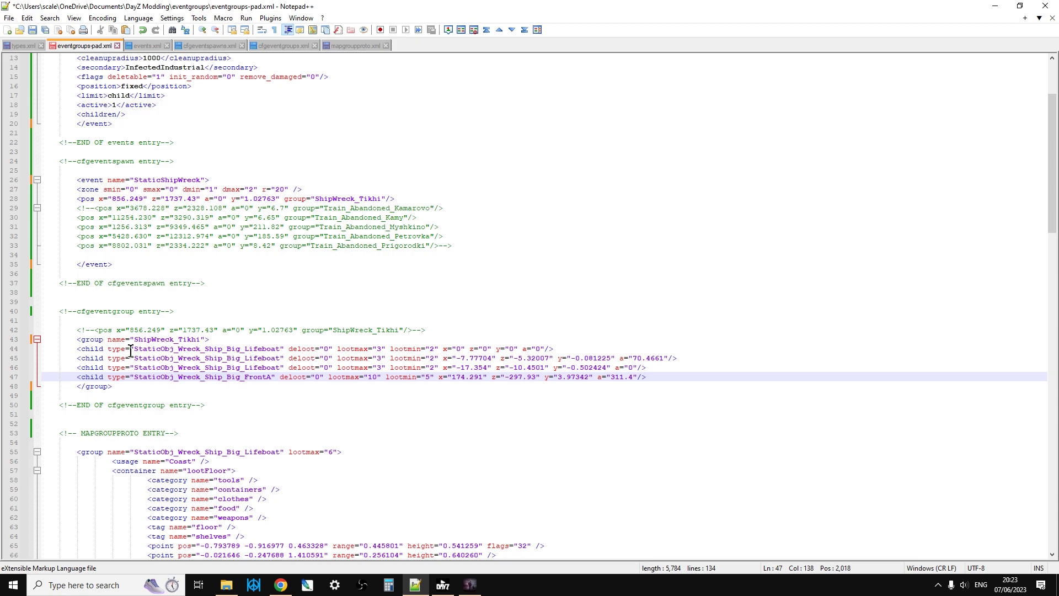
# Copy the StaticObj_Wreck_Ship_Big_Lifeboat type name from line 44
pyautogui.moveTo(134, 349); pyautogui.dragTo(280, 352)
pyautogui.rightClick(277, 352)
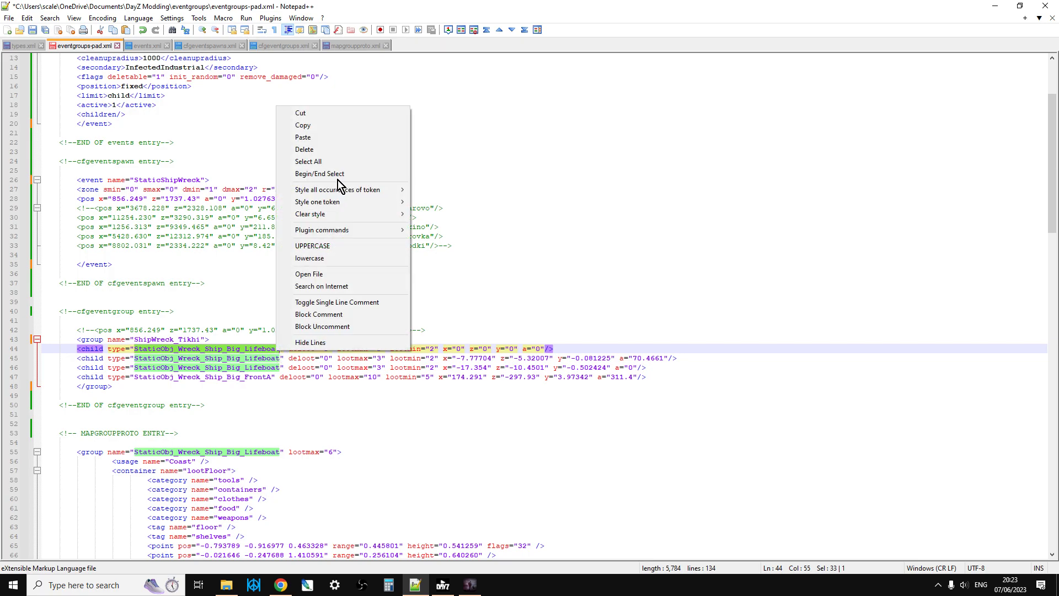
pyautogui.click(335, 125)
# Search mapgroupproto.xml for all StaticObj_Wreck_Ship_Big_Lifeboat occurrences, then close the search panels
pyautogui.click(359, 45)
pyautogui.click(600, 73)
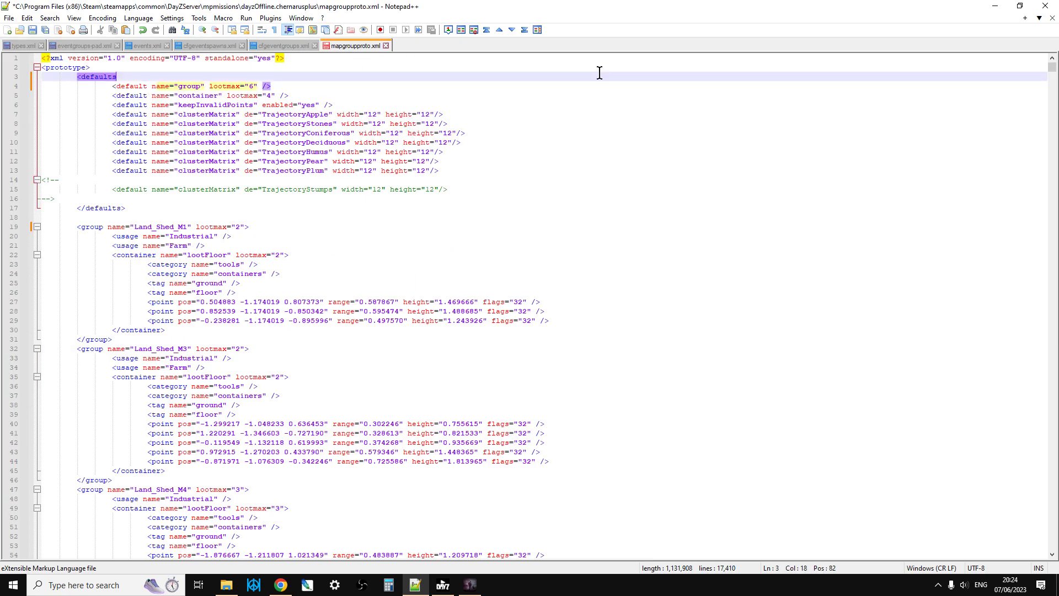
pyautogui.hotkey('ctrl', 'f')
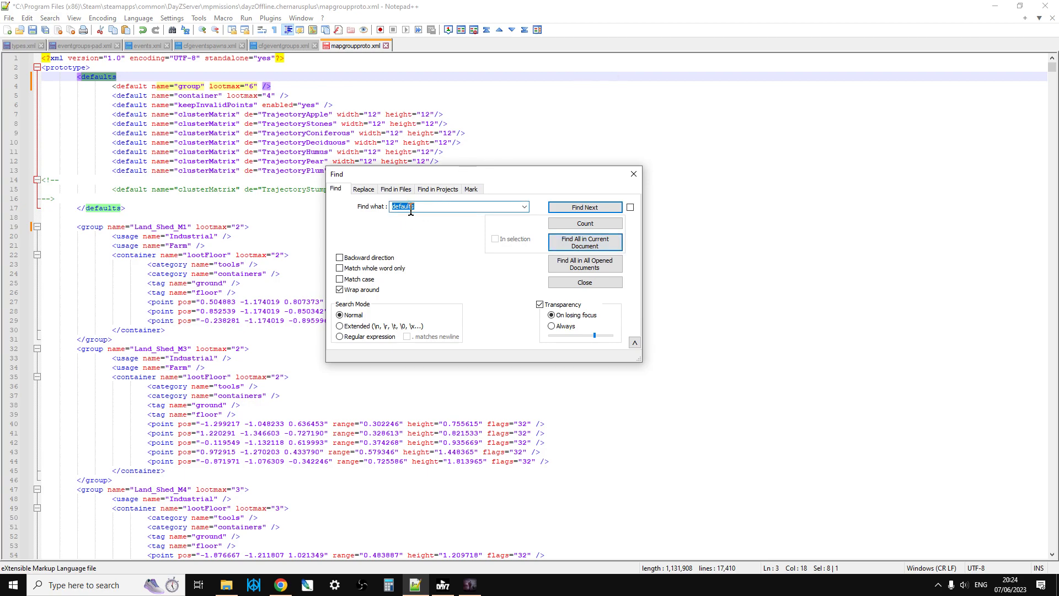
pyautogui.rightClick(407, 207)
pyautogui.click(433, 250)
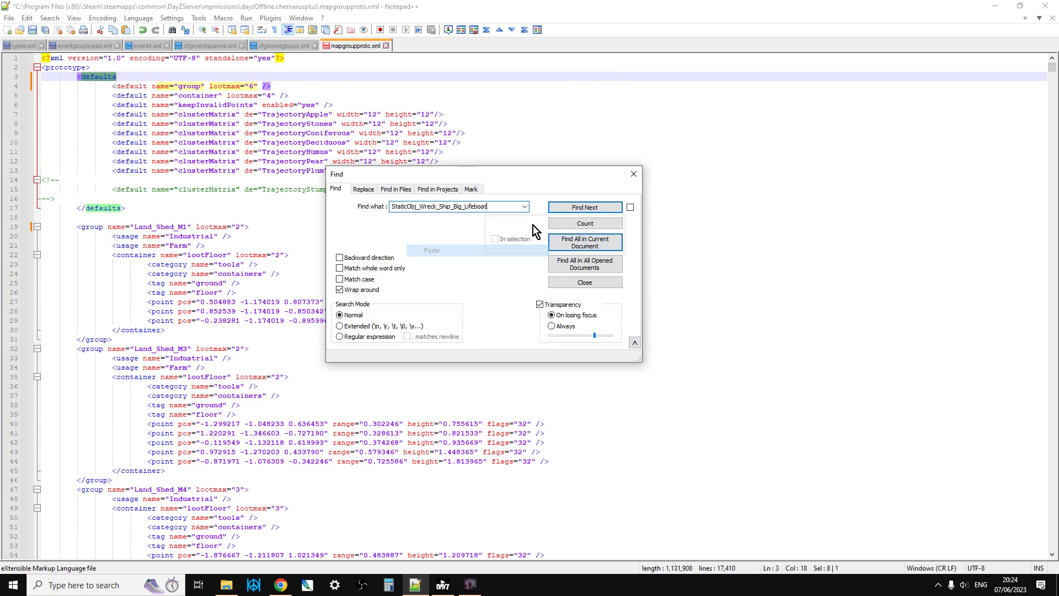
pyautogui.click(594, 241)
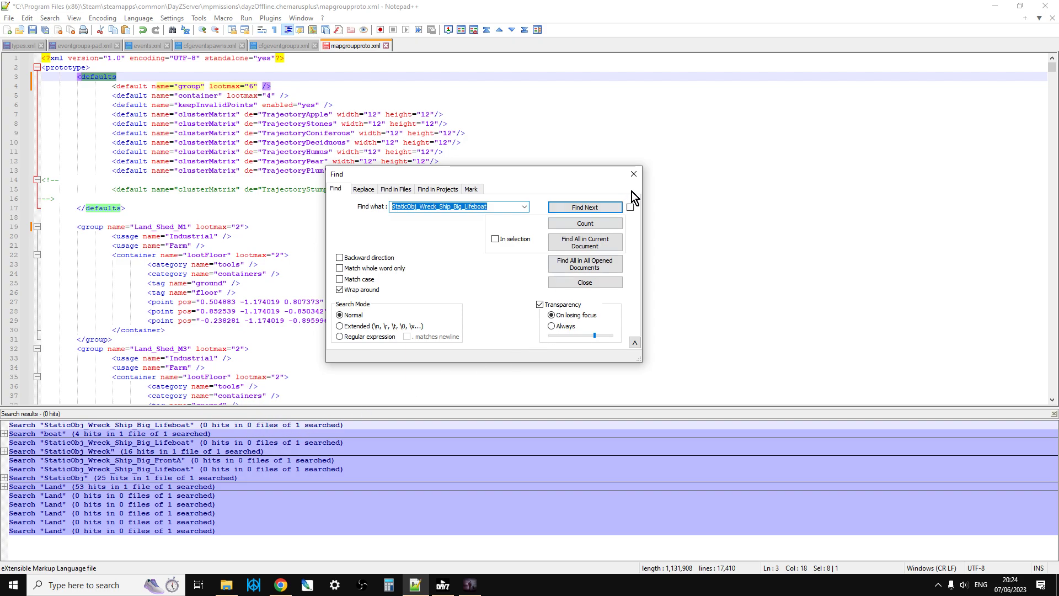
pyautogui.click(634, 174)
pyautogui.click(1054, 414)
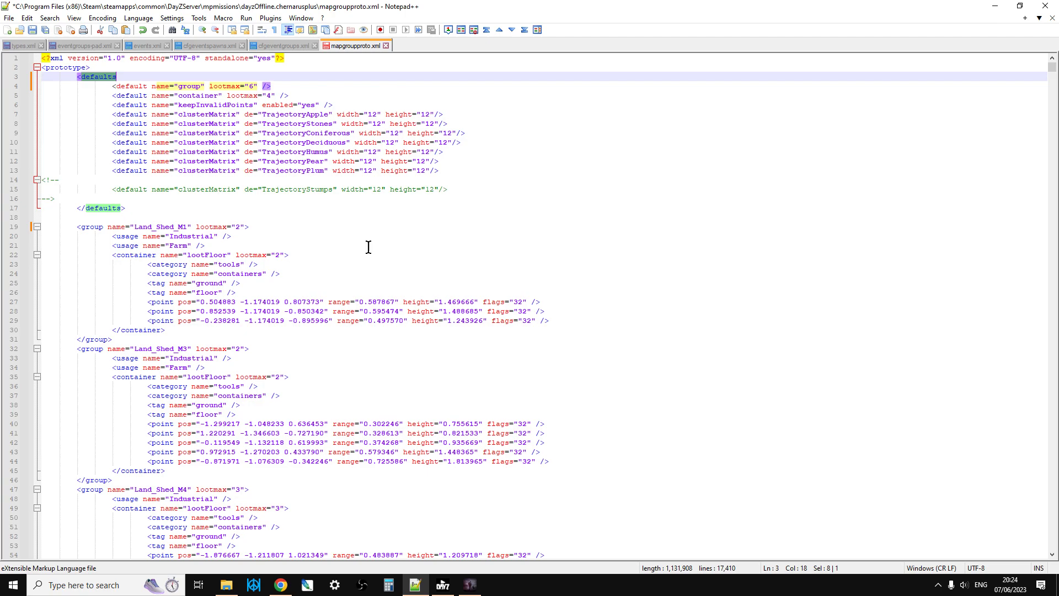
pyautogui.click(341, 235)
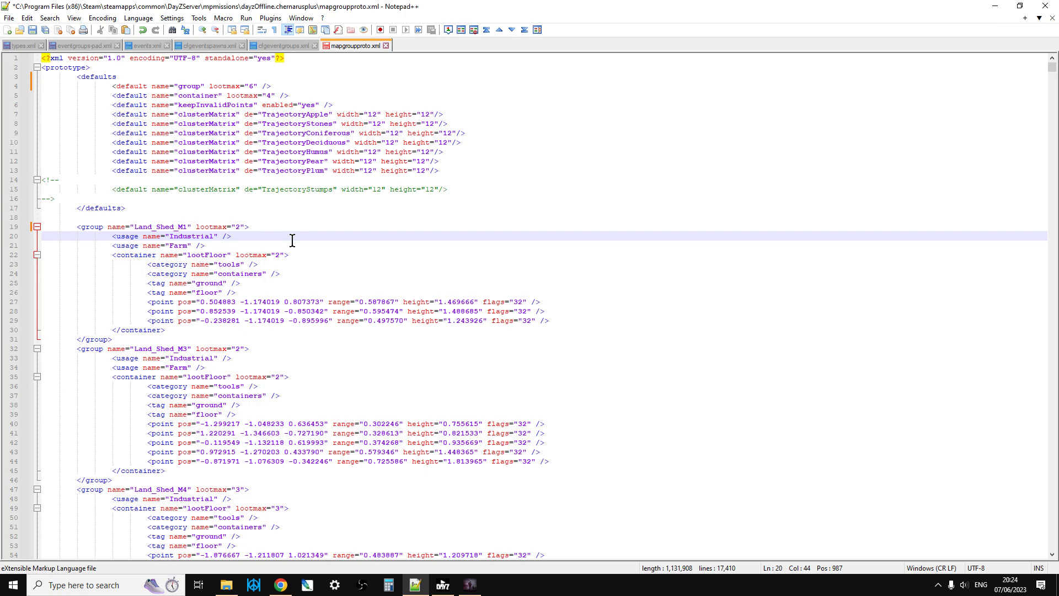
pyautogui.hotkey('ctrl', 'f')
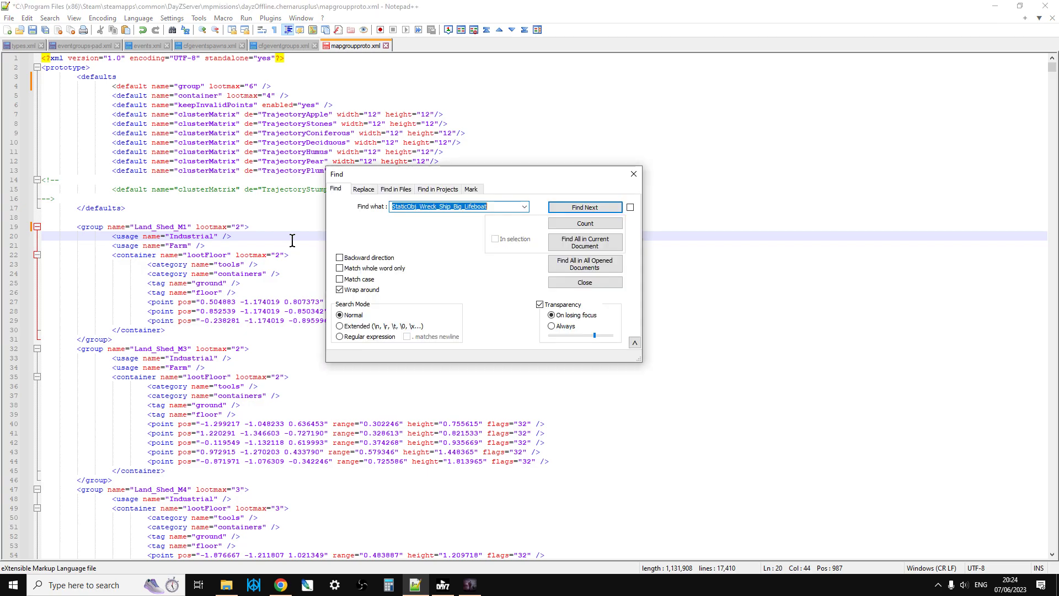
pyautogui.press('BackSpace')
pyautogui.write('boat')
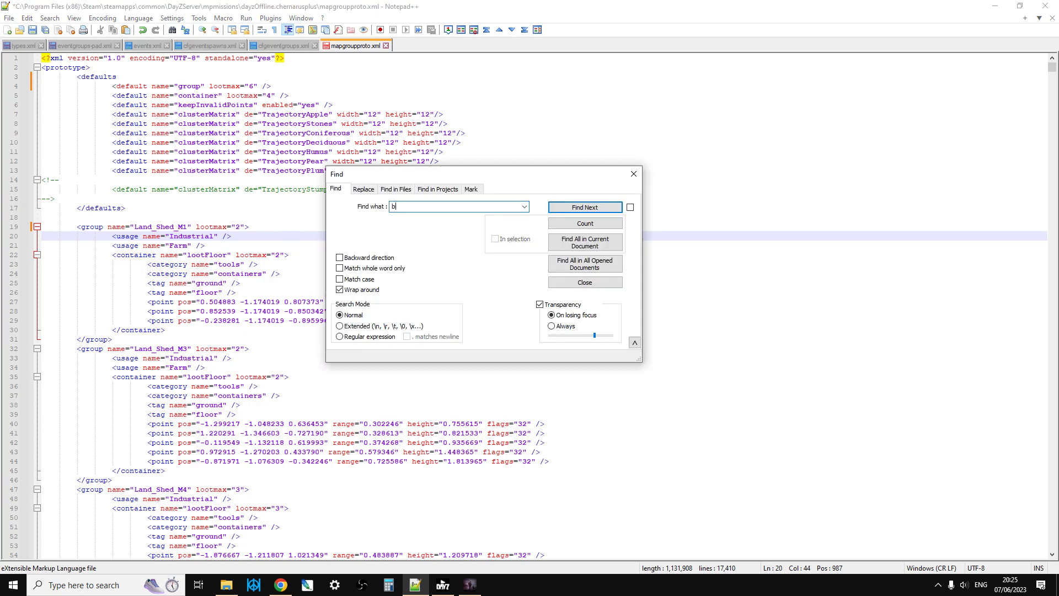
pyautogui.press('Return')
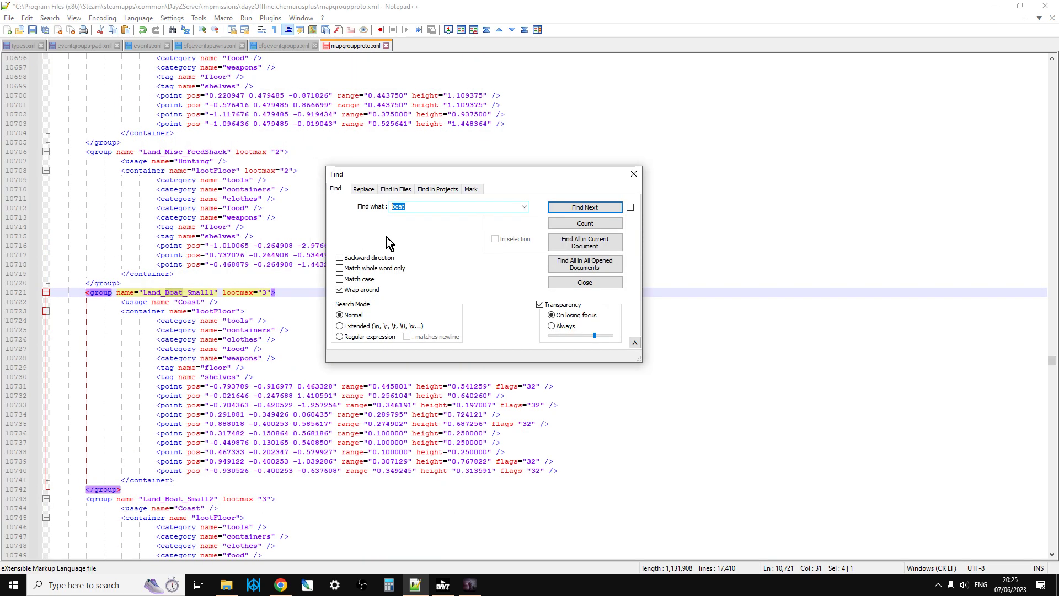
pyautogui.click(633, 176)
pyautogui.scroll(-3, 601, 300)
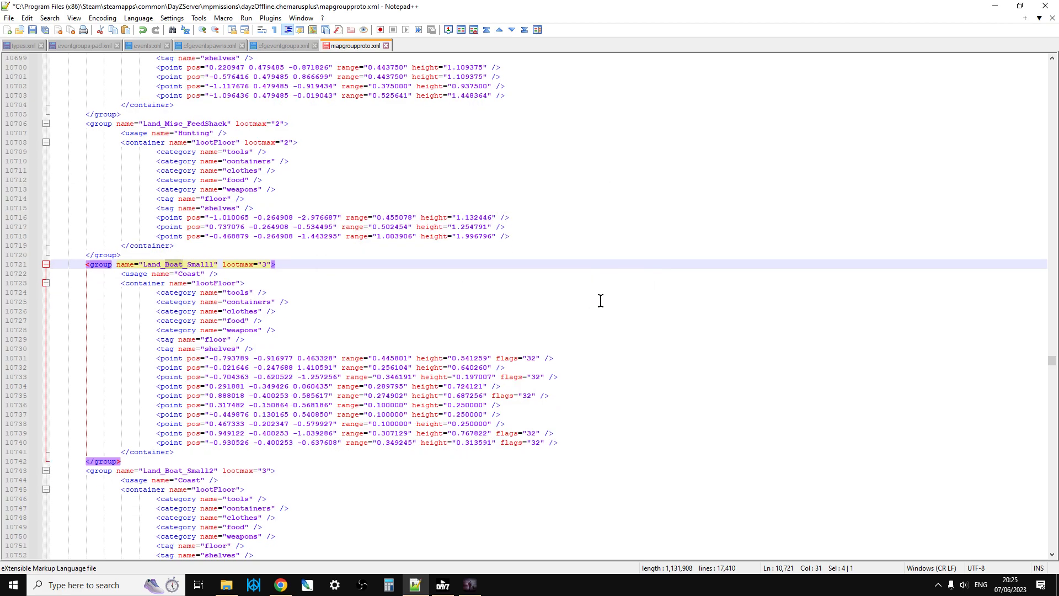
pyautogui.moveTo(148, 410); pyautogui.dragTo(67, 208)
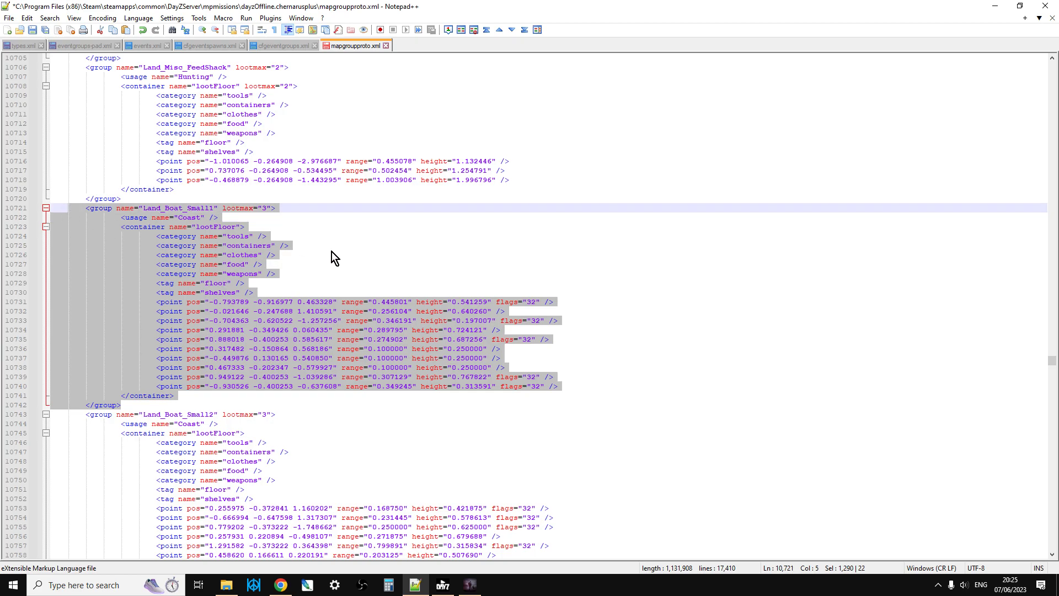
pyautogui.click(349, 229)
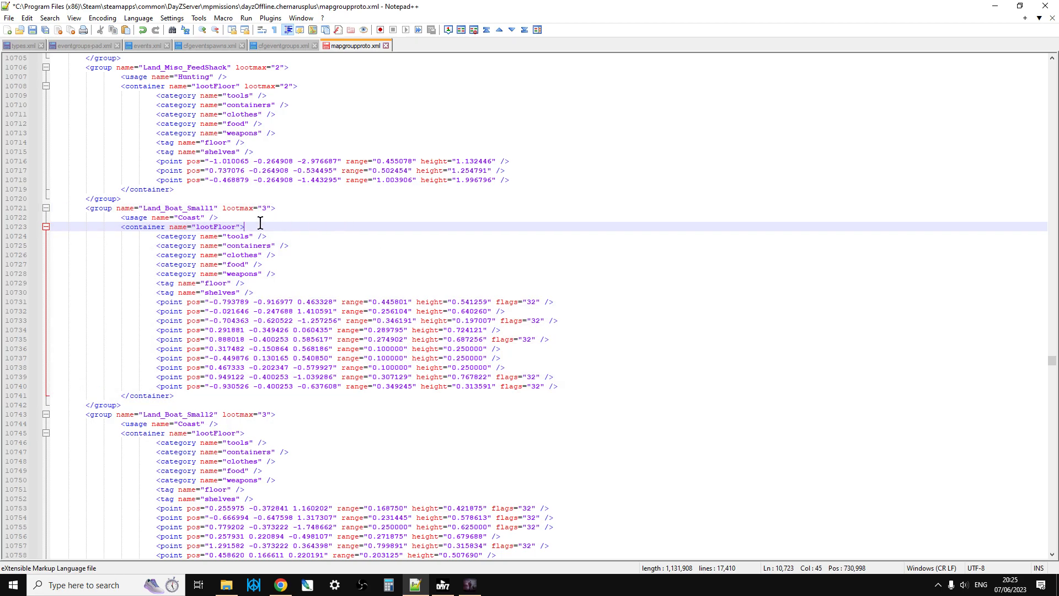
pyautogui.click(225, 218)
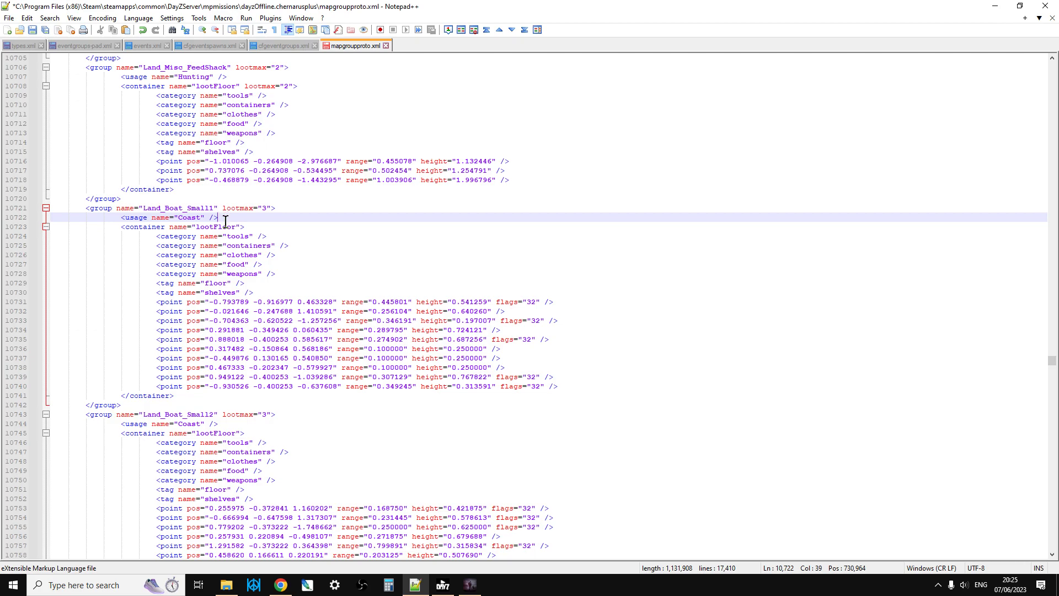
pyautogui.click(268, 236)
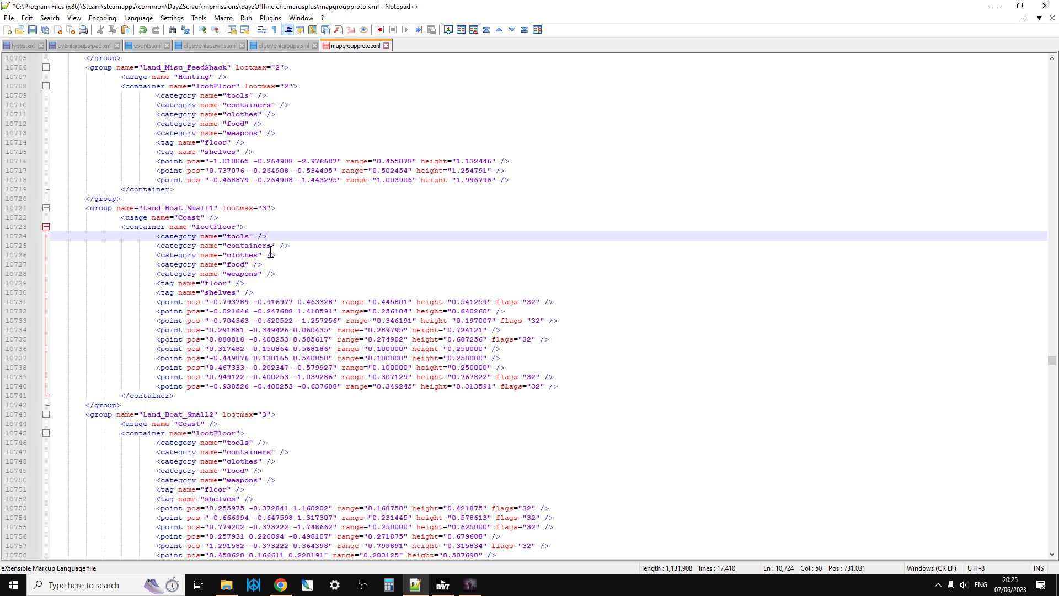
pyautogui.click(273, 255)
pyautogui.click(277, 274)
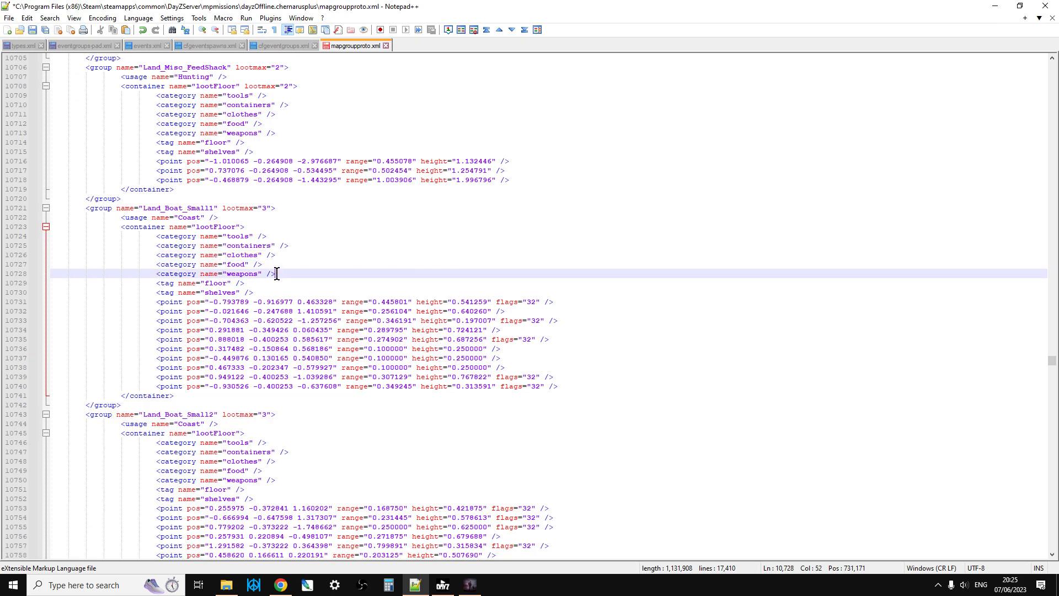
pyautogui.click(277, 291)
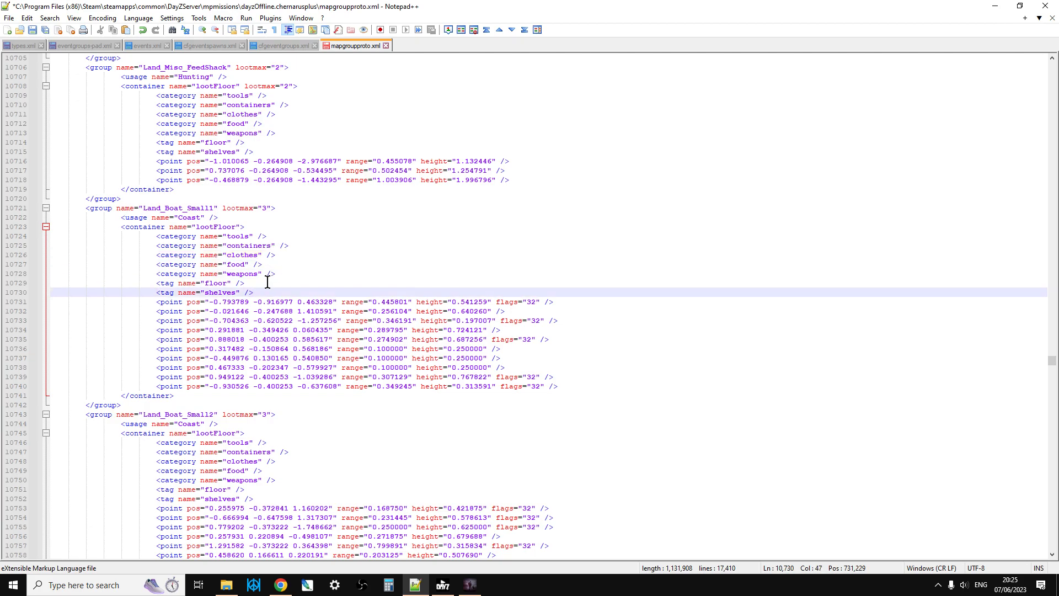
pyautogui.click(268, 283)
pyautogui.click(273, 291)
pyautogui.click(143, 295)
pyautogui.moveTo(143, 299); pyautogui.dragTo(425, 358)
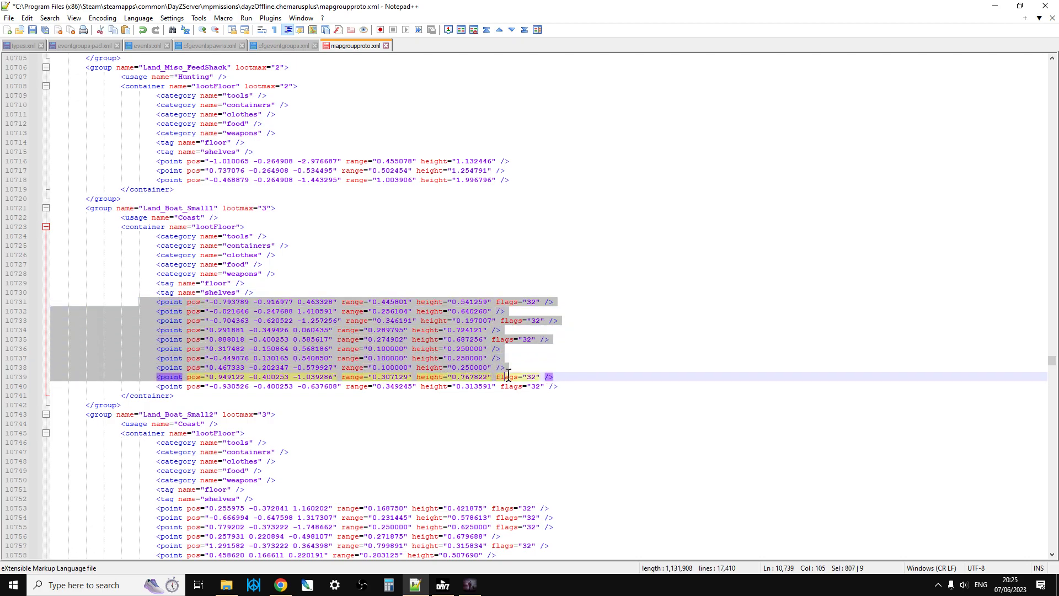
pyautogui.moveTo(508, 377); pyautogui.dragTo(581, 390)
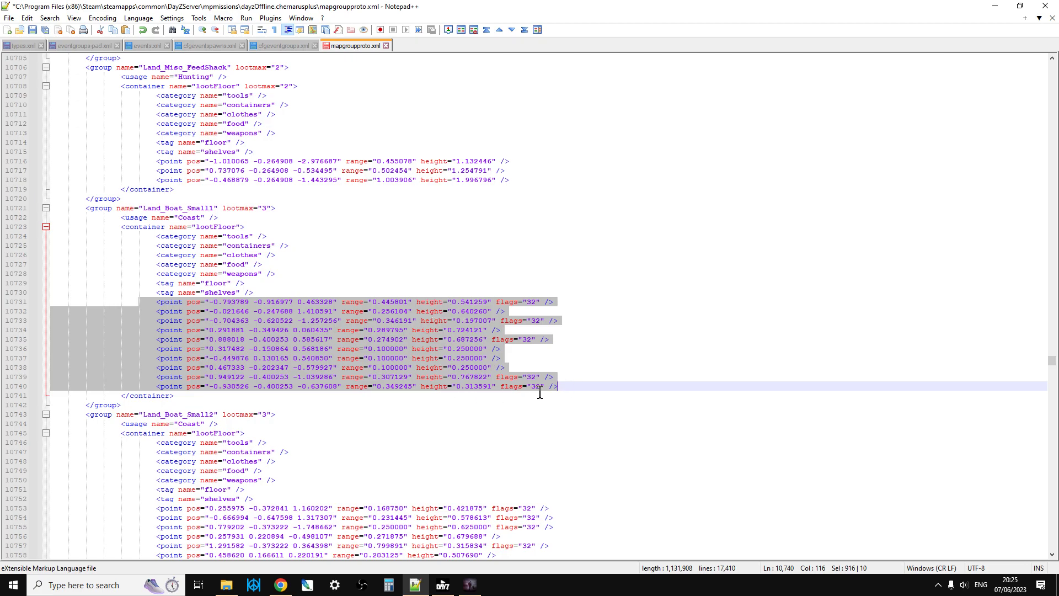
pyautogui.click(236, 399)
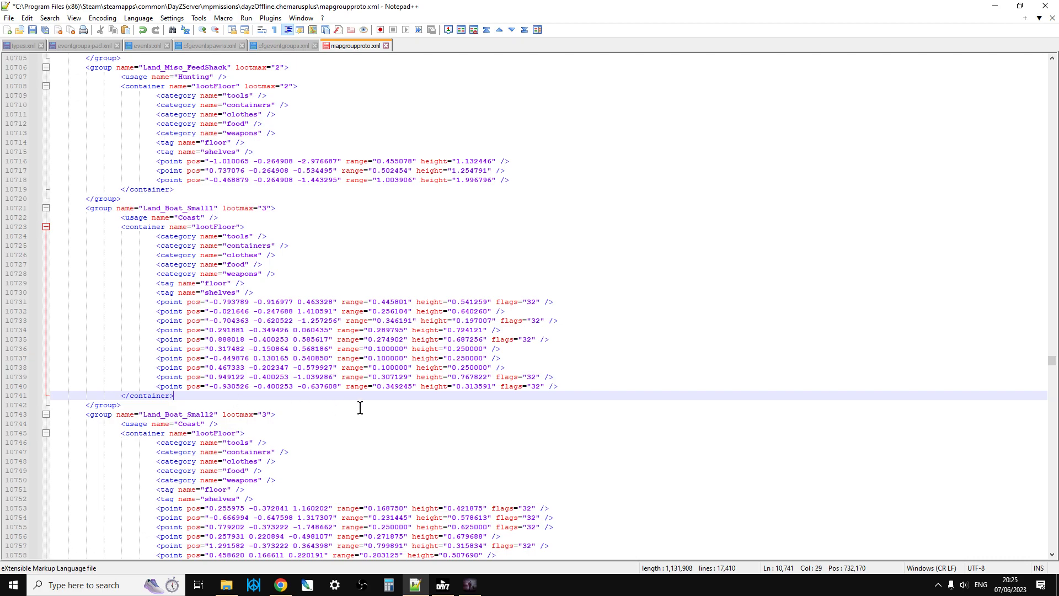
# Copy the Land_Boat_Small1 loot group (lines 10721–10742) from mapgroupproto.xml
pyautogui.moveTo(471, 589)
pyautogui.moveTo(150, 406); pyautogui.dragTo(84, 208)
pyautogui.rightClick(174, 237)
pyautogui.click(203, 260)
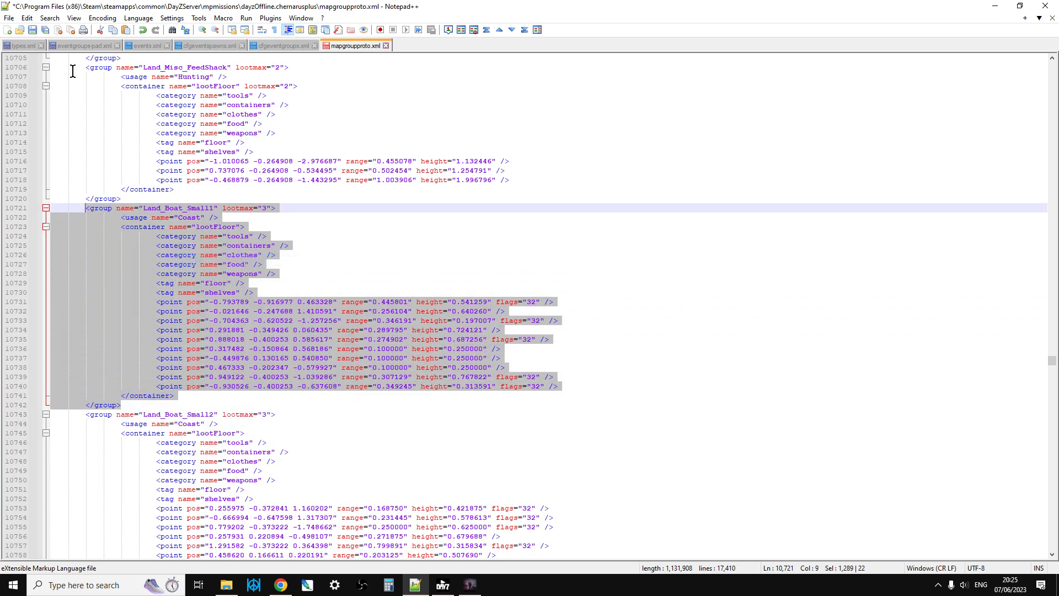
# Paste the Land_Boat_Small1 group after a blank line at the end of eventgroups-pad.xml, then return to DayZ Editor
pyautogui.click(73, 46)
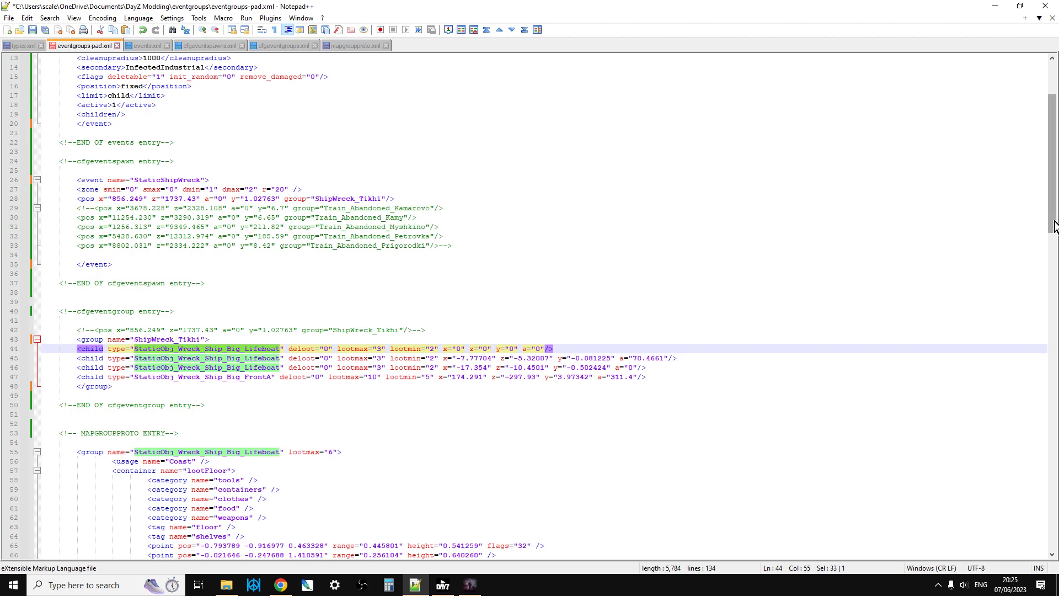
pyautogui.moveTo(1053, 226); pyautogui.dragTo(745, 483)
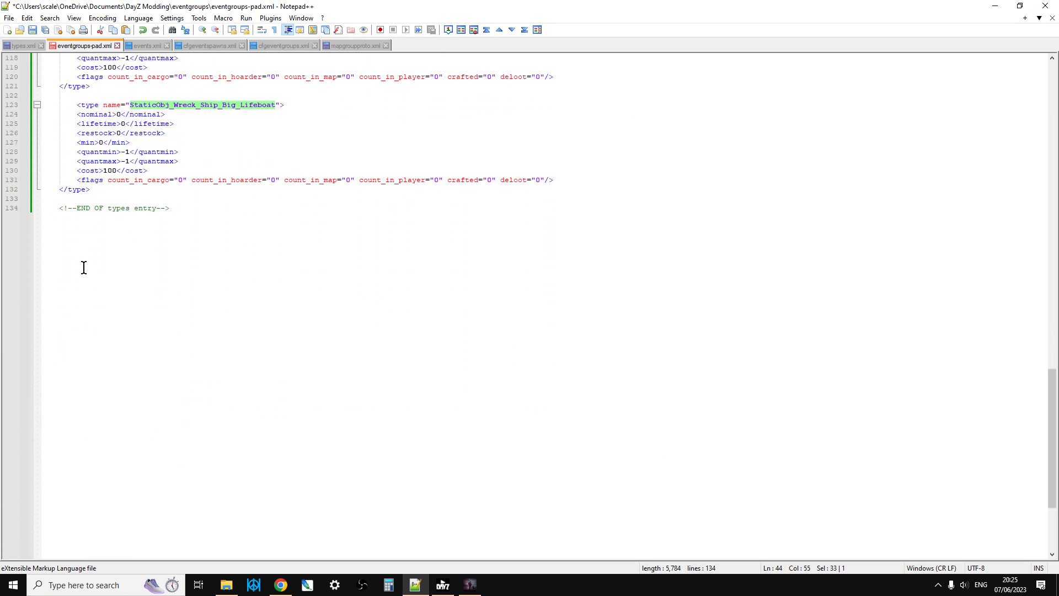
pyautogui.hotkey('ctrl', 'End')
pyautogui.press('Return')
pyautogui.press('Return')
pyautogui.press('Return')
pyautogui.press('Return')
pyautogui.press('Return')
pyautogui.press('Return')
pyautogui.press('Return')
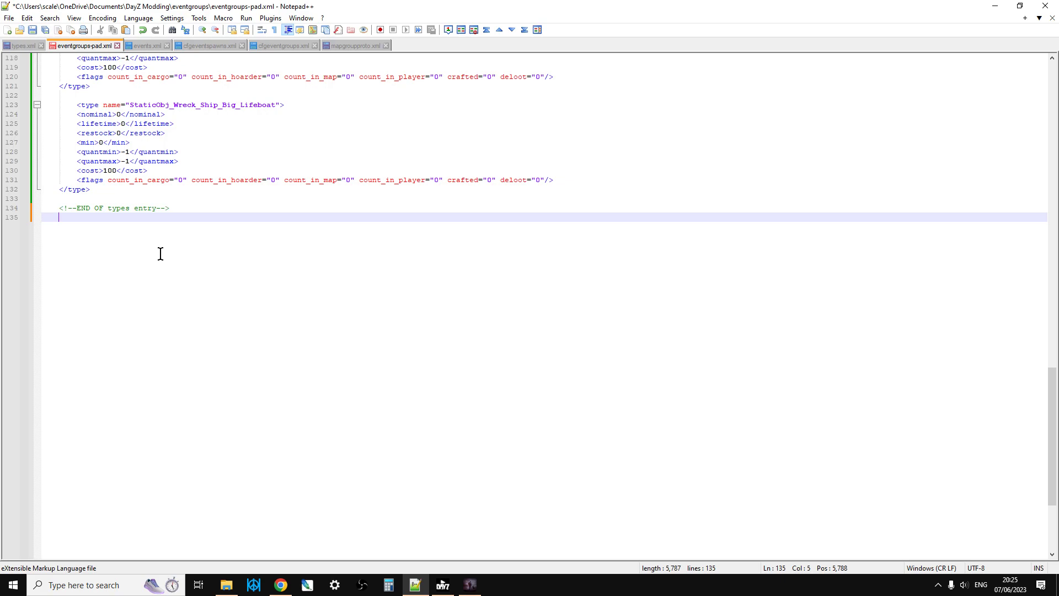
pyautogui.hotkey('ctrl', 'v')
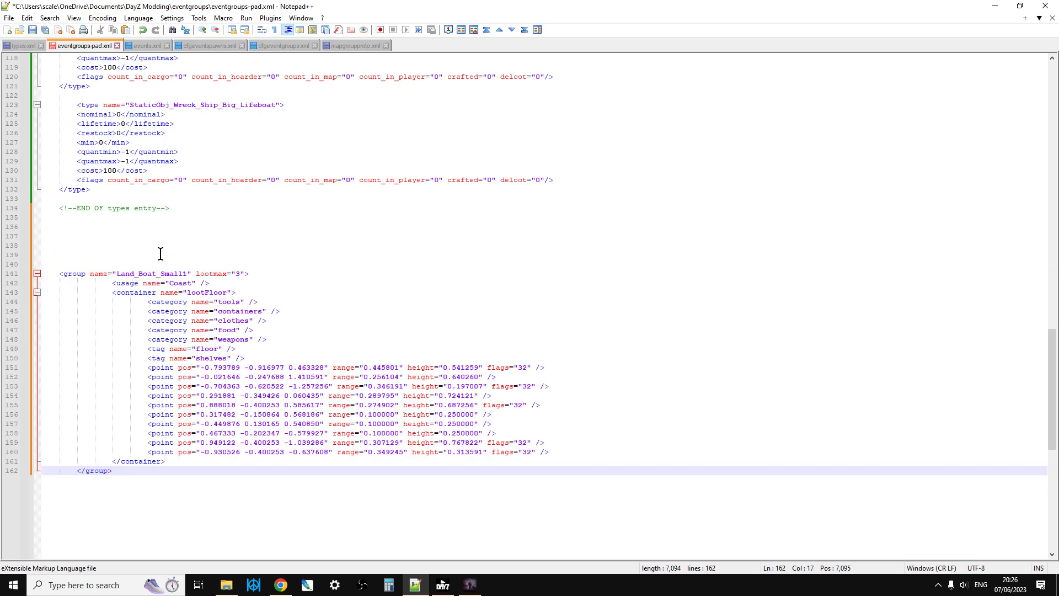
pyautogui.click(471, 586)
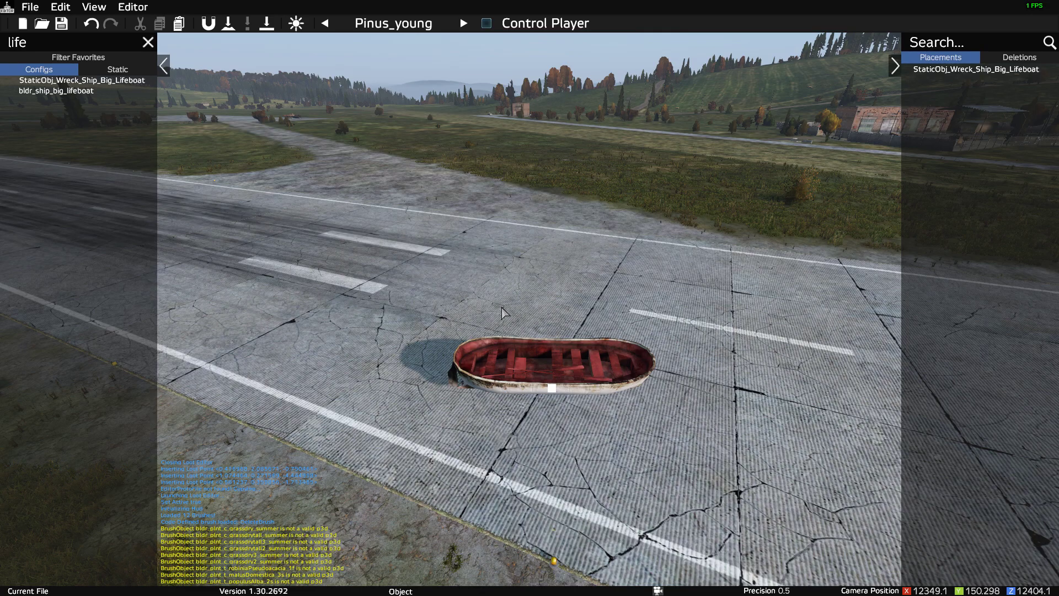
# Try opening the Loot Editor on the StaticObj_Wreck_Ship_Big_Lifeboat config, which crashes the game
pyautogui.moveTo(69, 83)
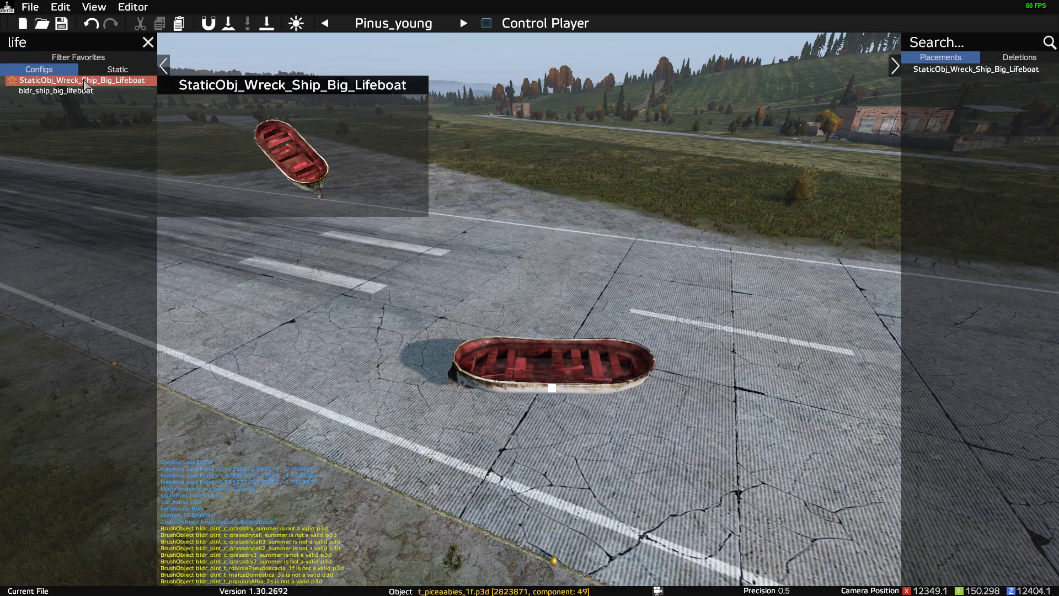
pyautogui.rightClick(86, 82)
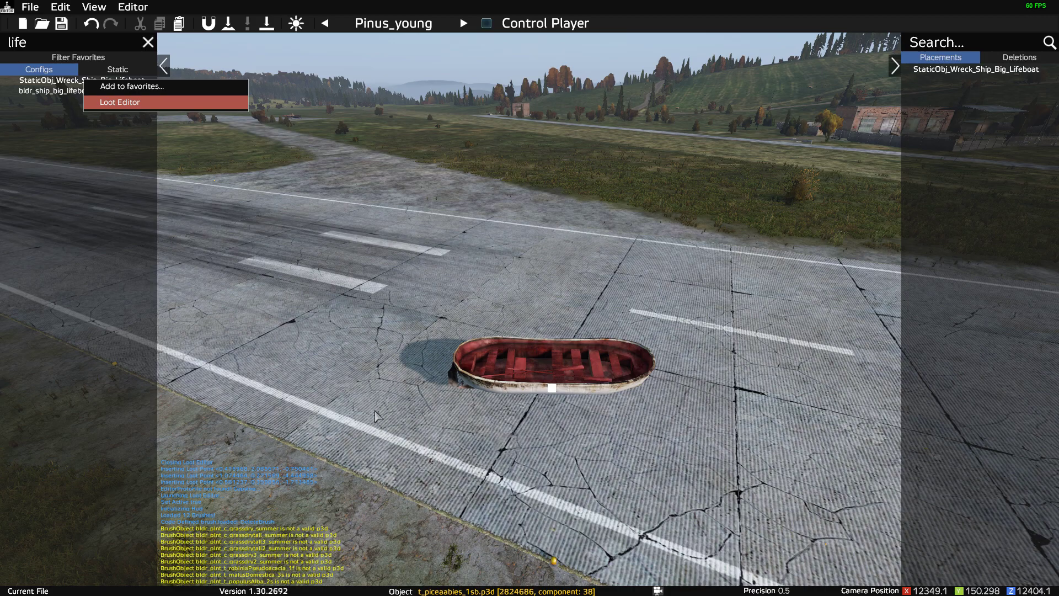
pyautogui.hotkey('alt', 'Tab')
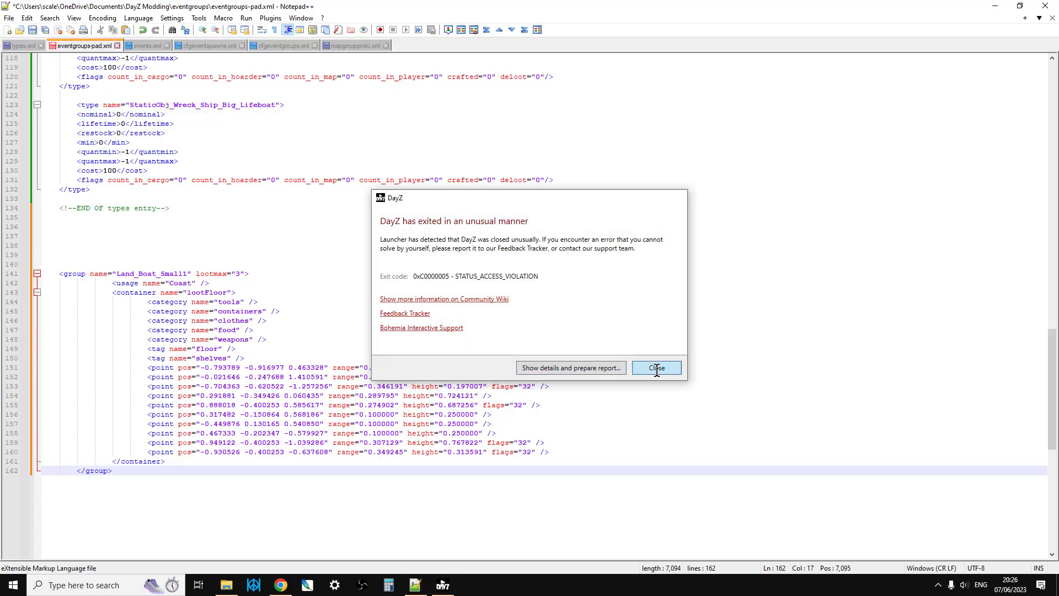
# Close the 0xC0000005 crash report and relaunch DayZ with PLAY from the launcher
pyautogui.click(656, 368)
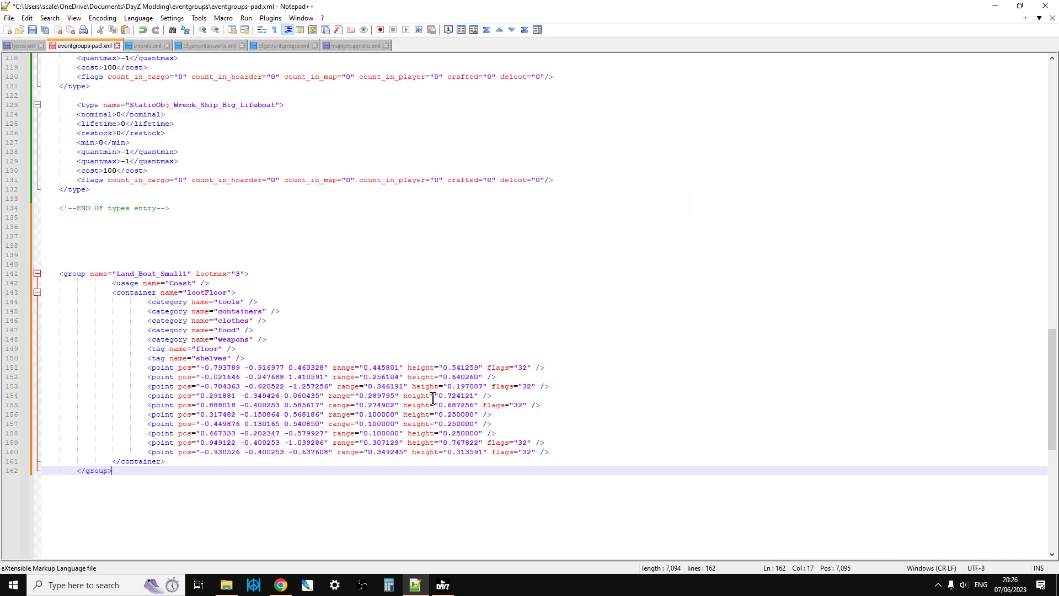
pyautogui.click(448, 591)
pyautogui.click(50, 546)
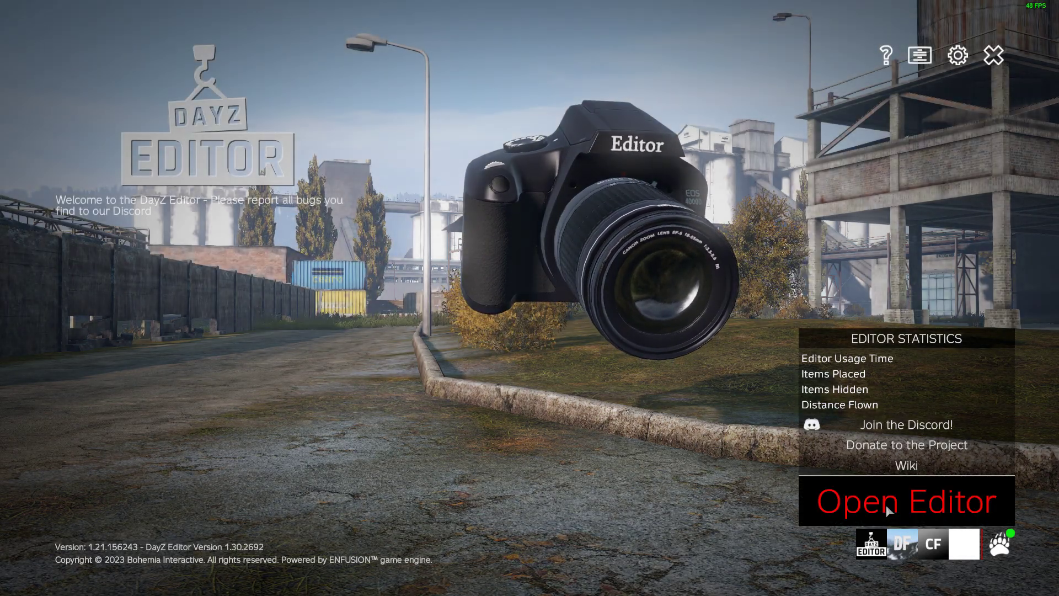
# Open the editor on the ChernarusPlus map
pyautogui.click(907, 502)
pyautogui.click(391, 227)
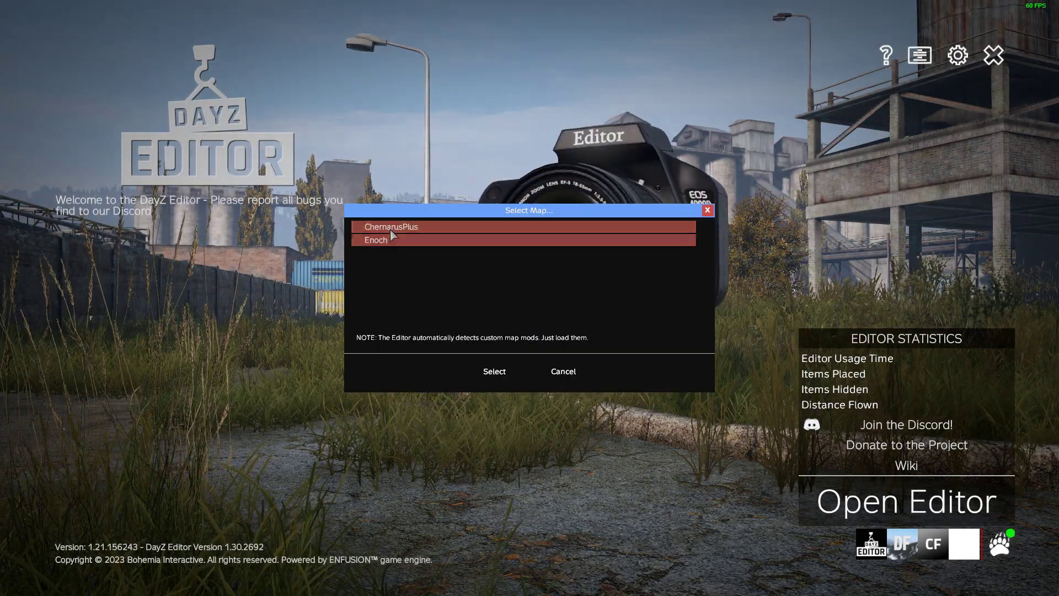
pyautogui.click(494, 371)
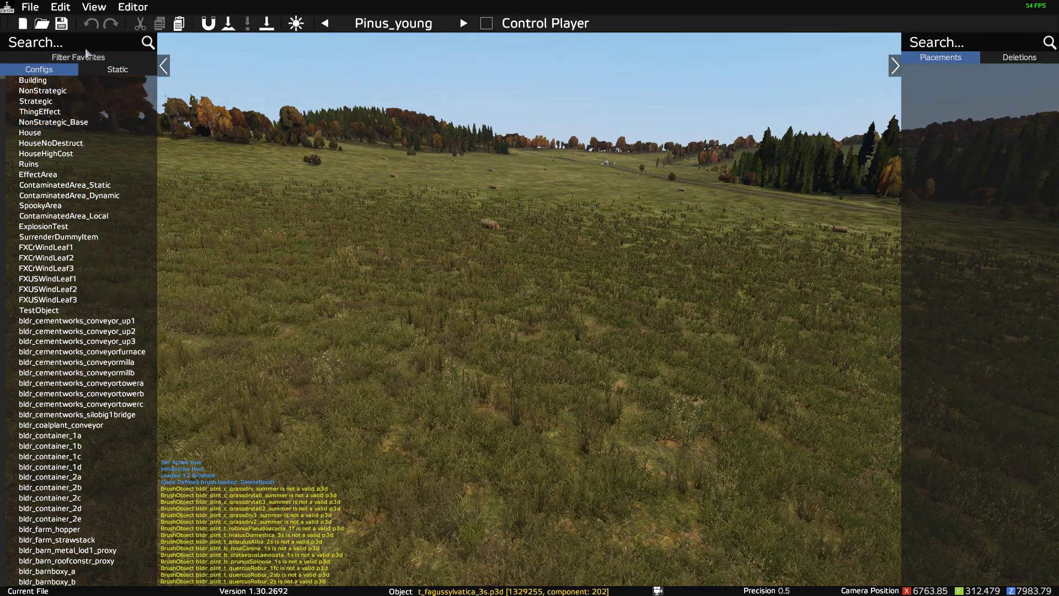
# Filter Configs for 'lifeb' and start the Loot Editor on StaticObj_Wreck_Ship_Big_Lifeboat
pyautogui.write('lifeboa')
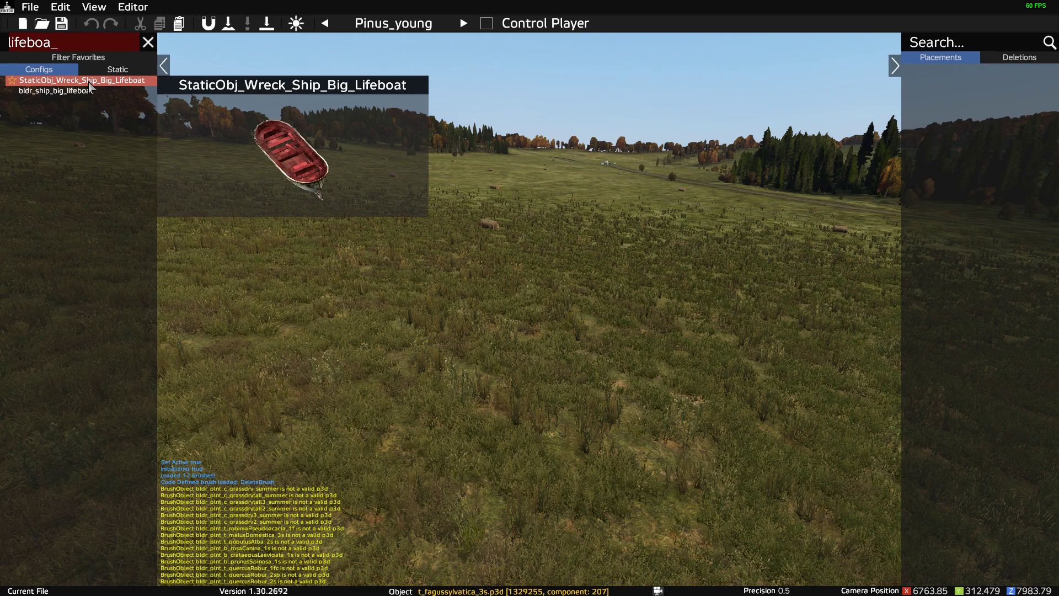
pyautogui.rightClick(89, 81)
pyautogui.click(124, 105)
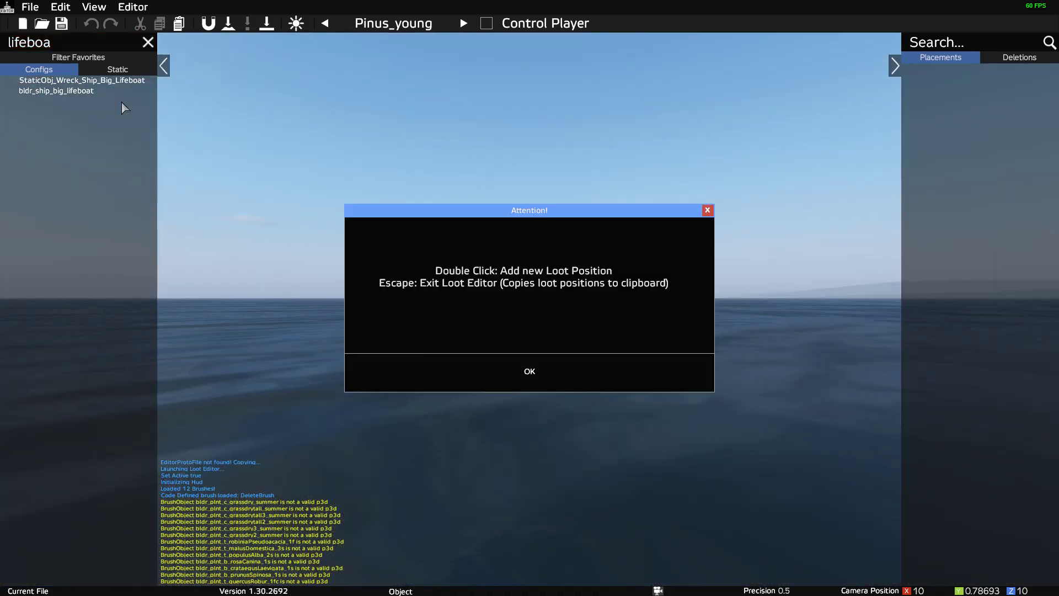
pyautogui.click(530, 371)
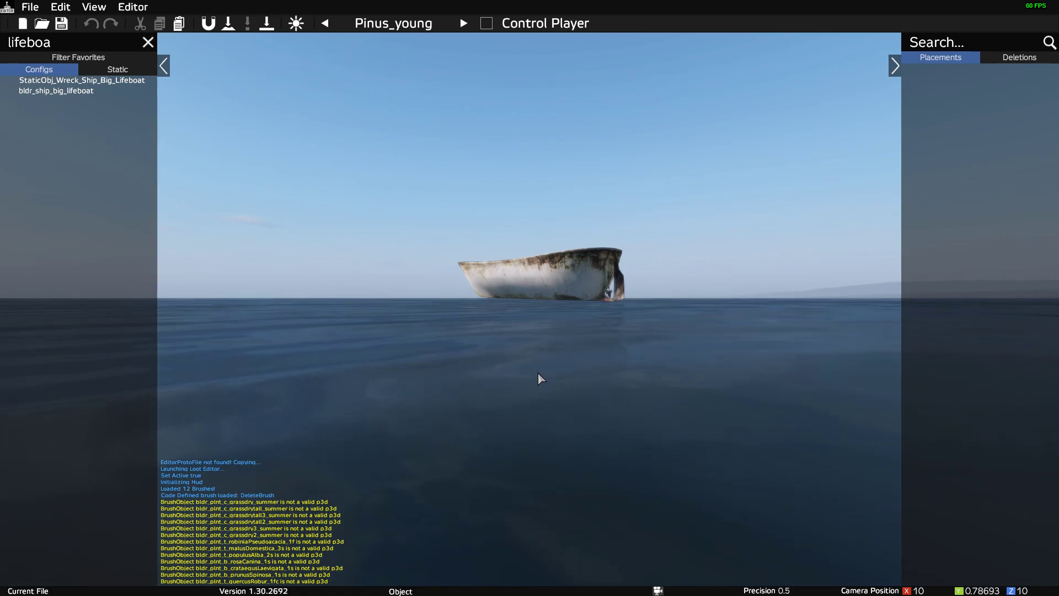
# Add a first loot point beside the lifeboat and adjust its height
pyautogui.moveTo(538, 374); pyautogui.dragTo(507, 423, button='right')
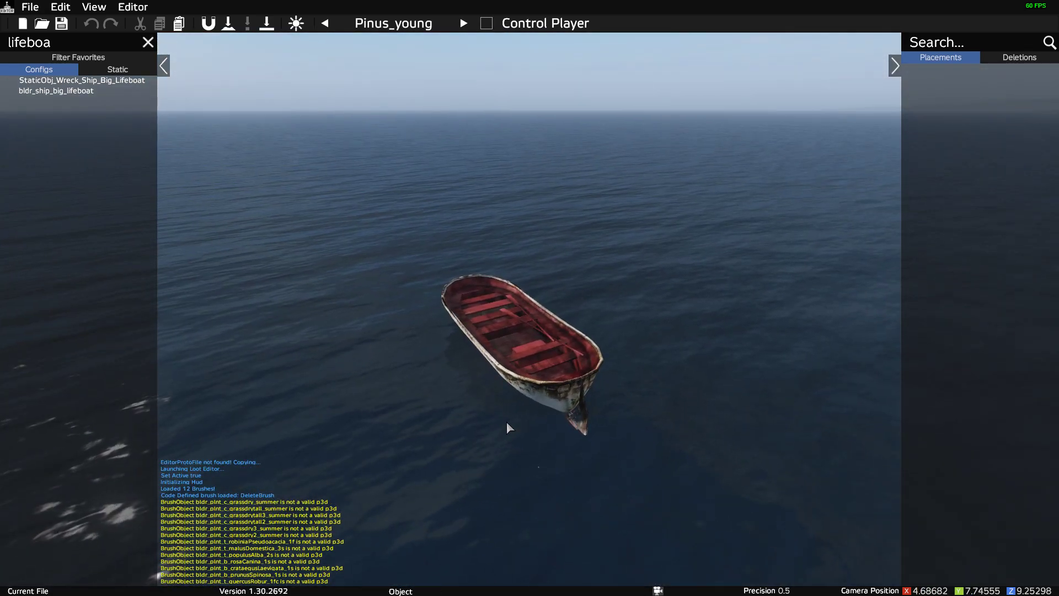
pyautogui.click(445, 363)
pyautogui.scroll(5, 437, 402)
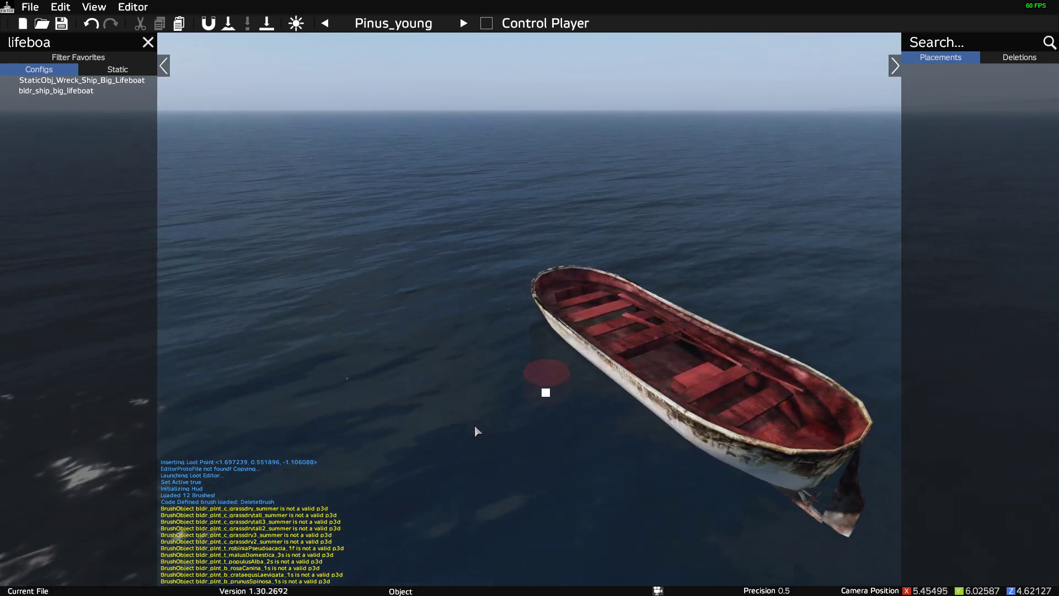
pyautogui.scroll(10, 486, 428)
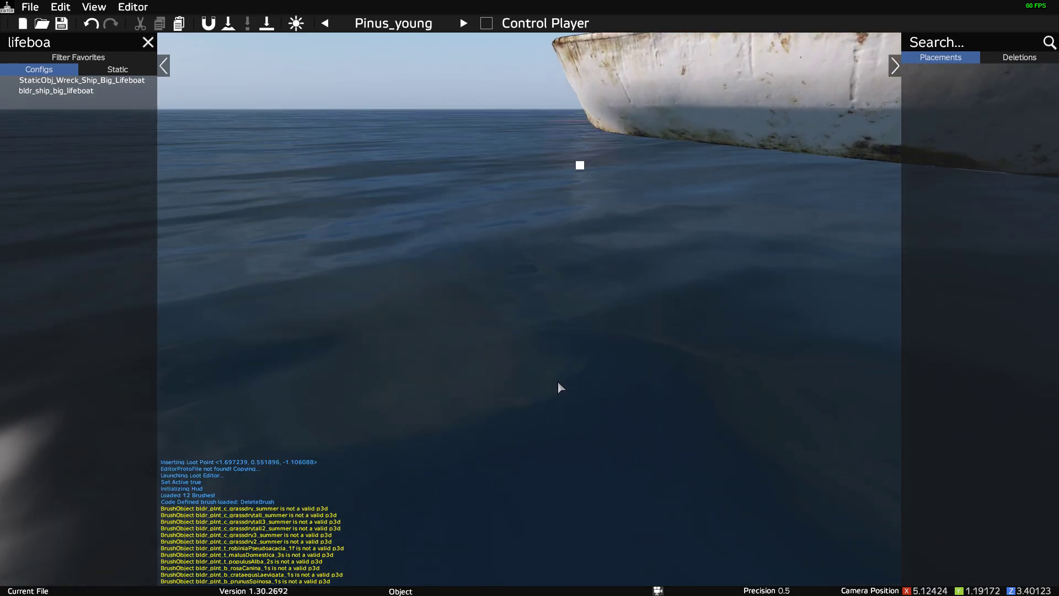
pyautogui.scroll(-2, 560, 386)
pyautogui.click(579, 215)
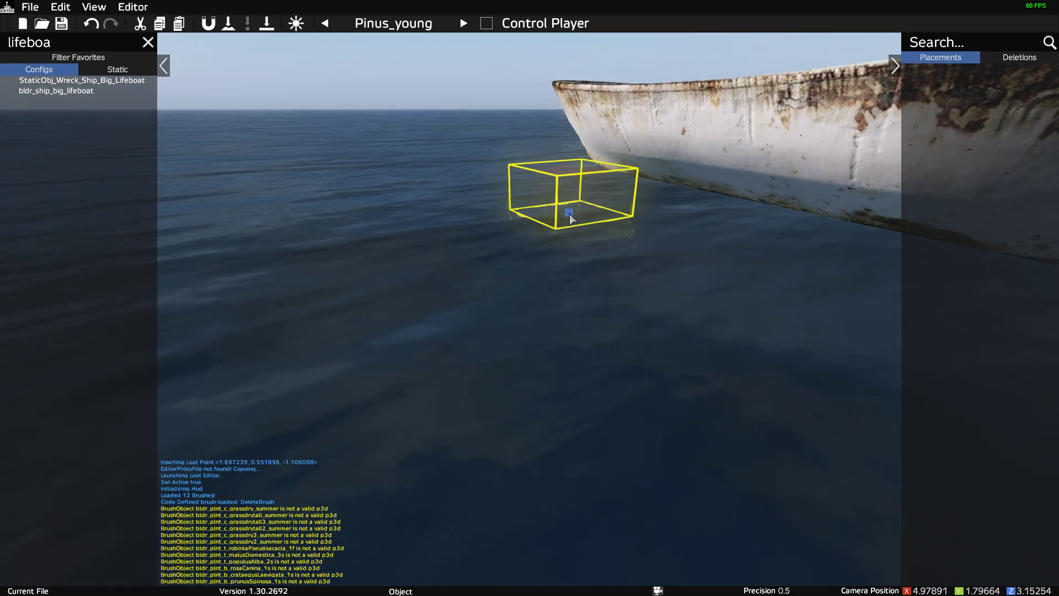
pyautogui.moveTo(569, 213); pyautogui.dragTo(535, 229)
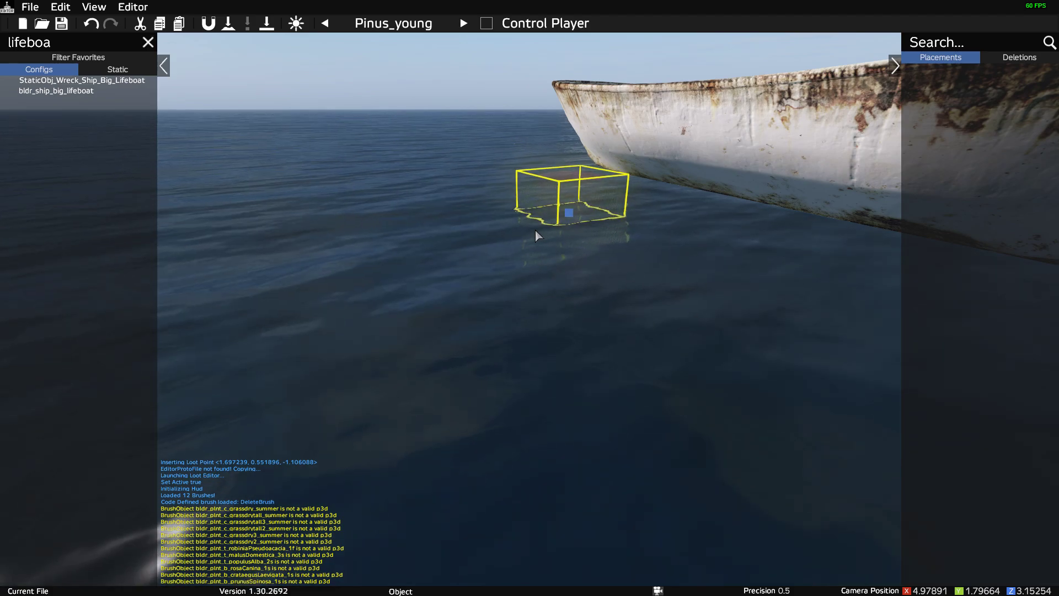
# Add a second loot point along the boat and raise the points above the water
pyautogui.press('s')
pyautogui.press('d')
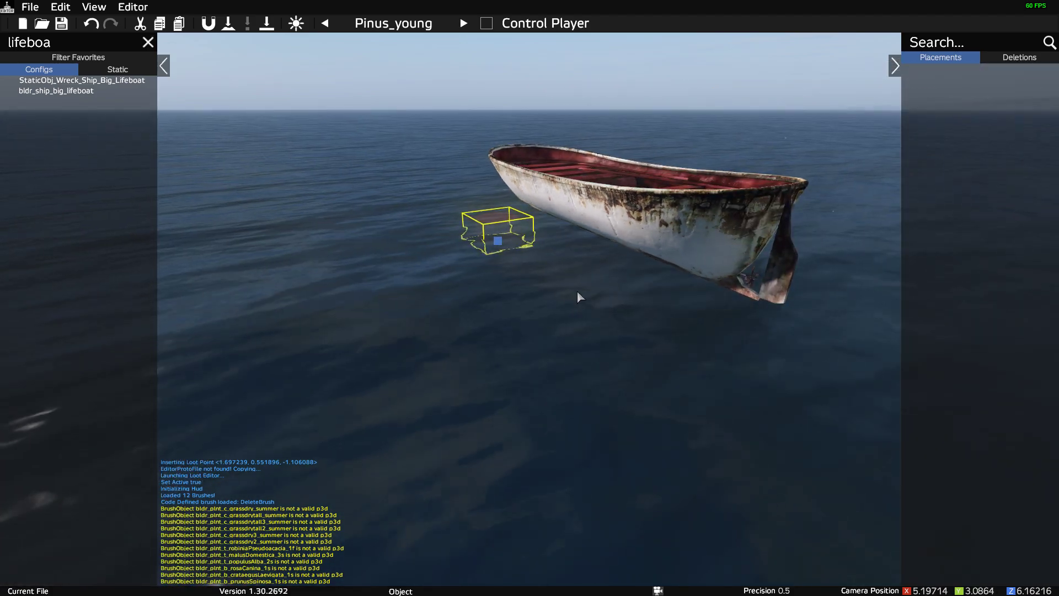
pyautogui.click(580, 300)
pyautogui.moveTo(580, 300)
pyautogui.mouseDown()
pyautogui.moveTo(583, 285)
pyautogui.moveTo(586, 328)
pyautogui.mouseUp()
pyautogui.press('d')
pyautogui.moveTo(619, 328)
pyautogui.mouseDown(button='right')
pyautogui.moveTo(520, 309)
pyautogui.moveTo(478, 355)
pyautogui.moveTo(563, 309)
pyautogui.moveTo(473, 267)
pyautogui.mouseUp(button='right')
pyautogui.moveTo(499, 248); pyautogui.dragTo(499, 230)
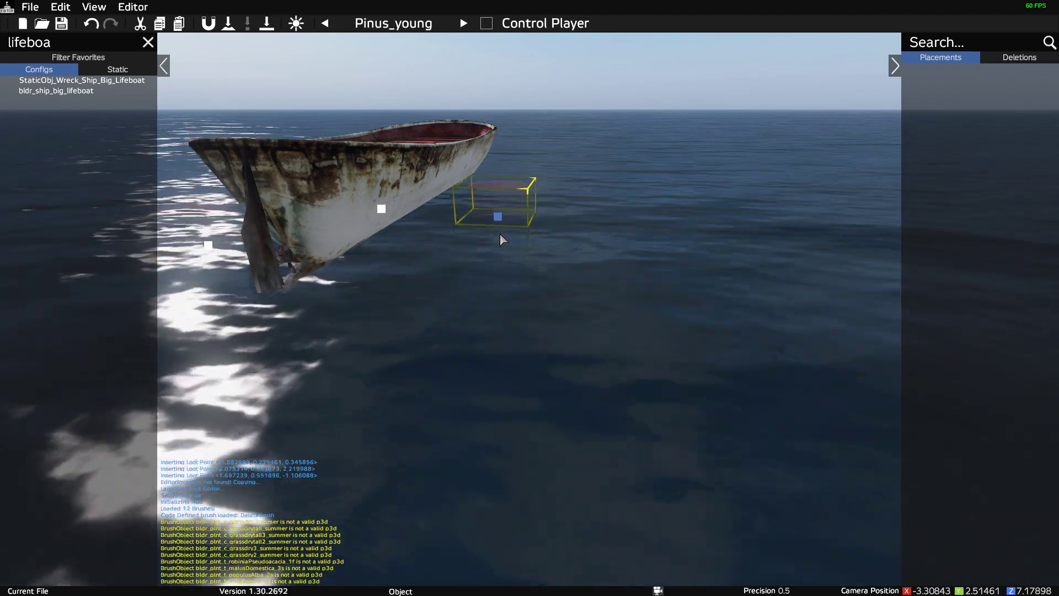
pyautogui.click(500, 237)
# Add another loot point near the boat's end and move it nearer the hull
pyautogui.moveTo(420, 287)
pyautogui.mouseDown(button='right')
pyautogui.moveTo(359, 267)
pyautogui.moveTo(309, 272)
pyautogui.moveTo(266, 312)
pyautogui.moveTo(217, 300)
pyautogui.mouseUp(button='right')
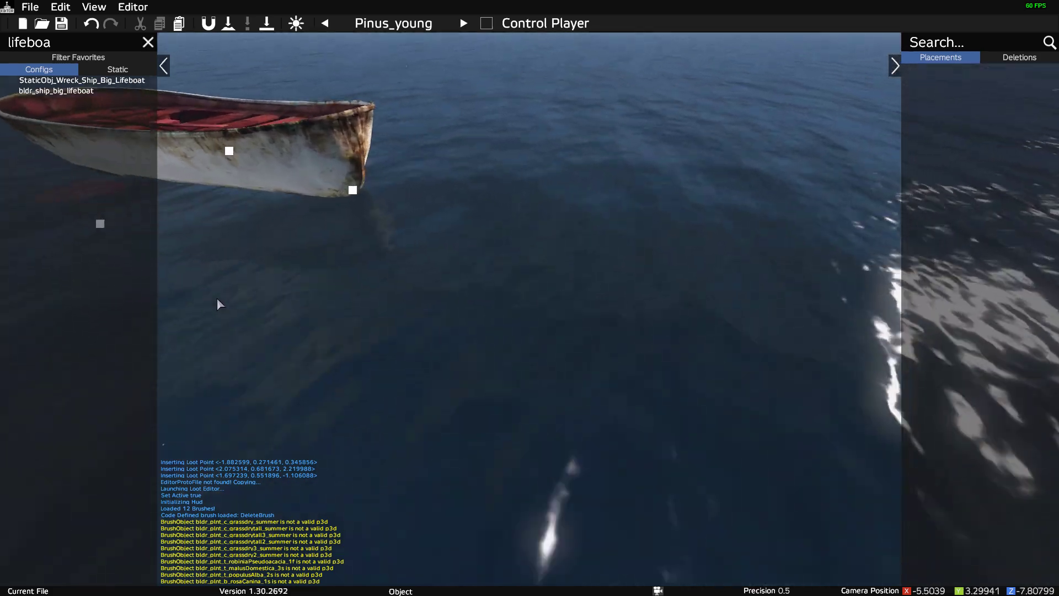
pyautogui.click(357, 216)
pyautogui.click(356, 217)
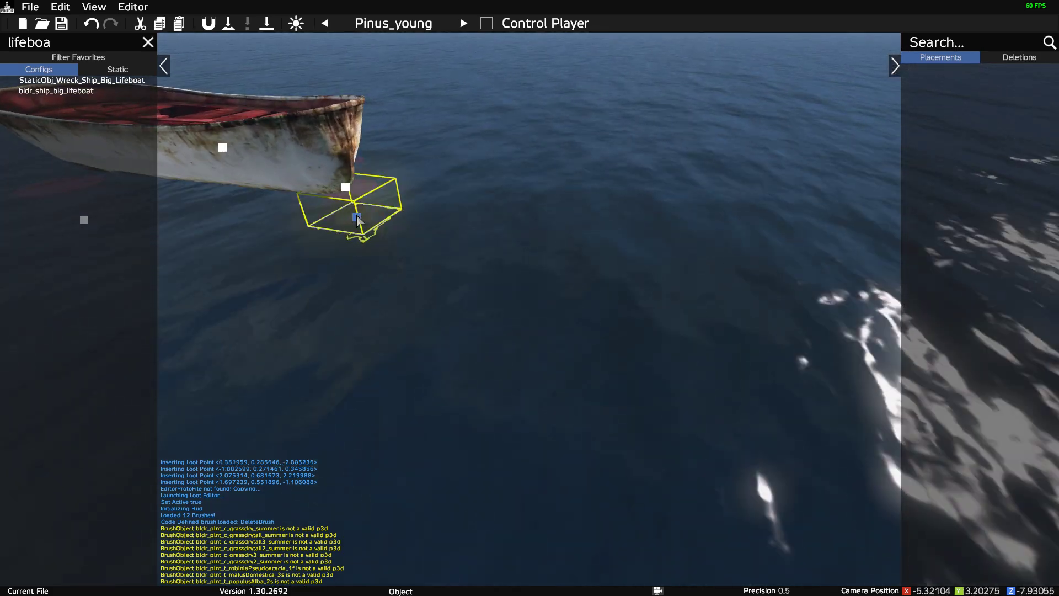
pyautogui.press('w')
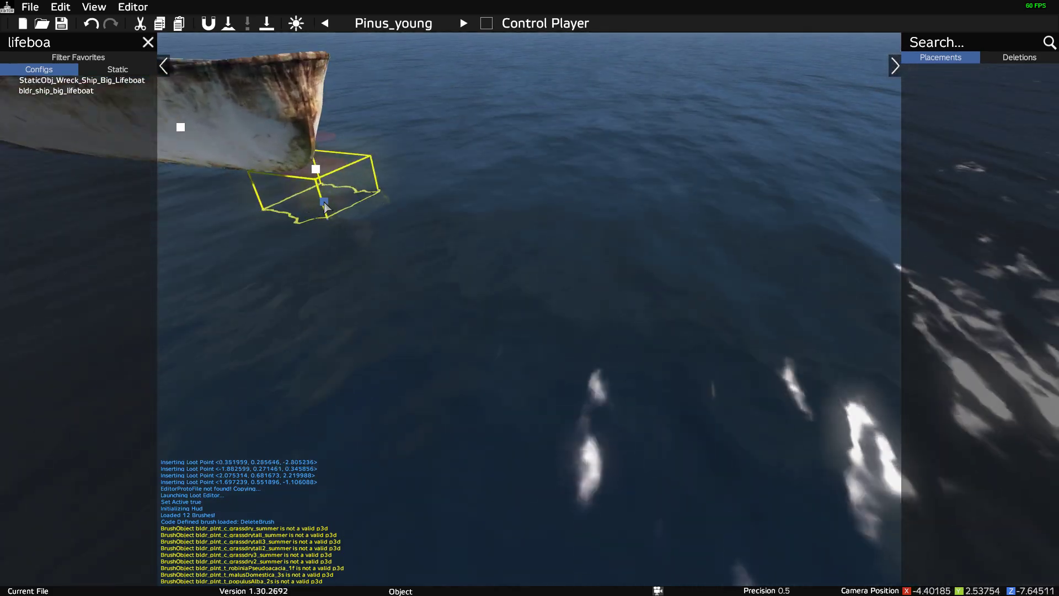
pyautogui.moveTo(340, 217); pyautogui.dragTo(348, 251)
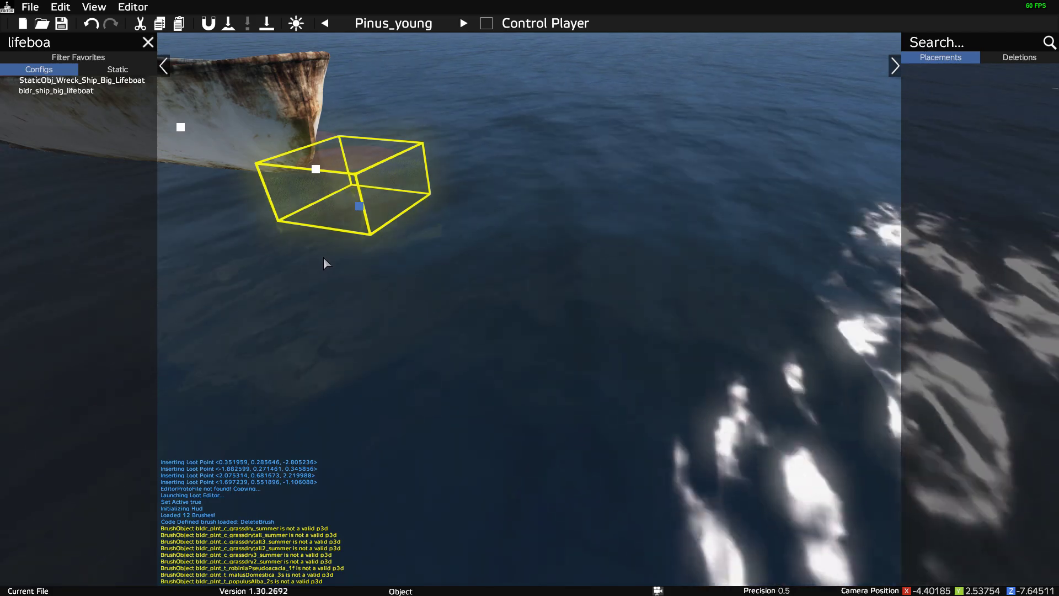
# Add a loot point beside the lifeboat and reshape it inside the boat
pyautogui.press('w')
pyautogui.press('s')
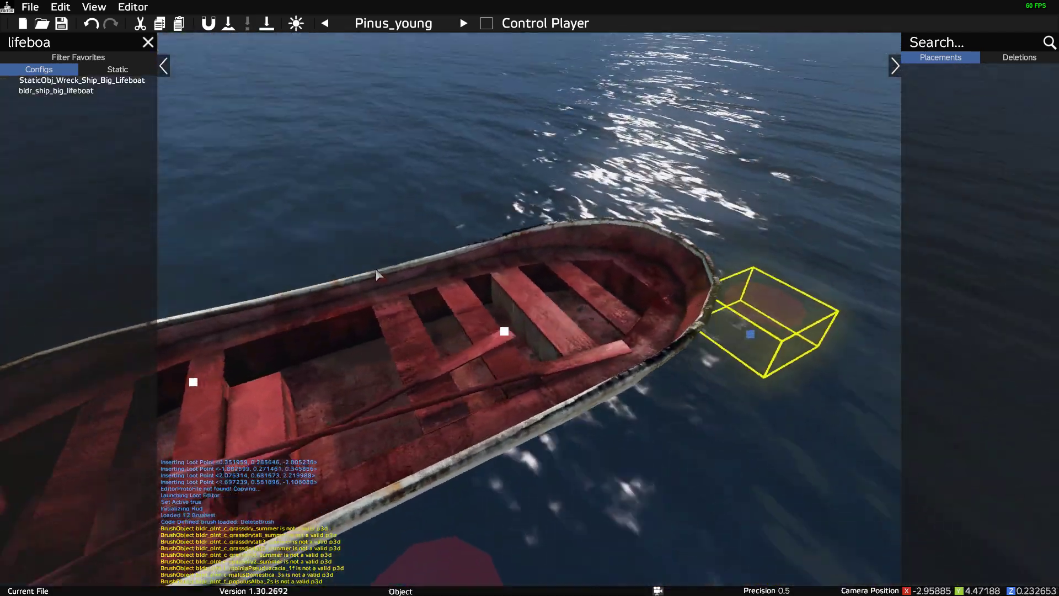
pyautogui.click(555, 312)
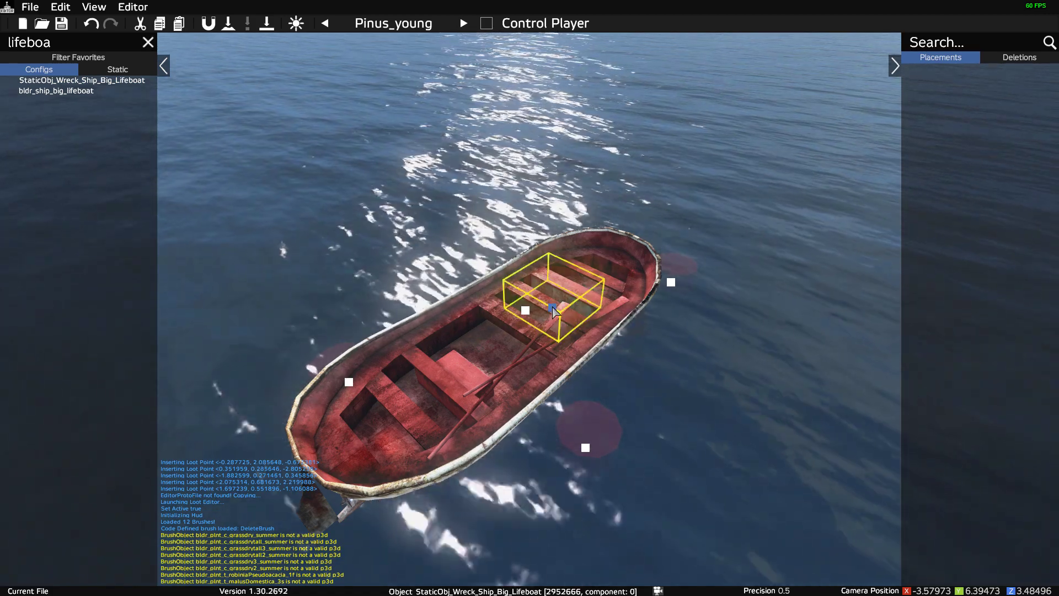
pyautogui.moveTo(554, 312); pyautogui.dragTo(539, 335)
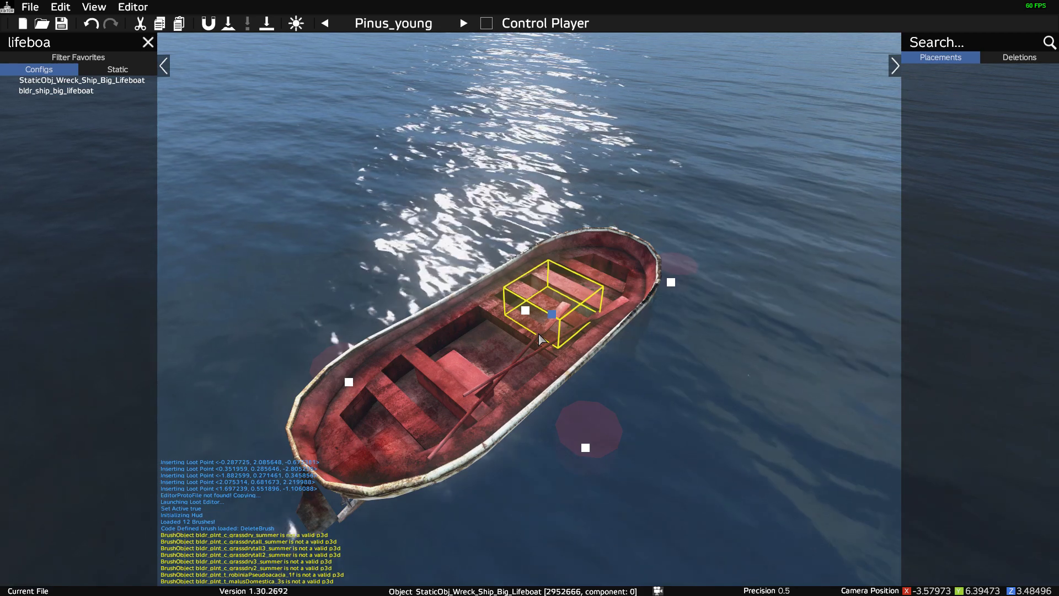
# Insert another loot point in the boat and flatten its height
pyautogui.click(494, 356)
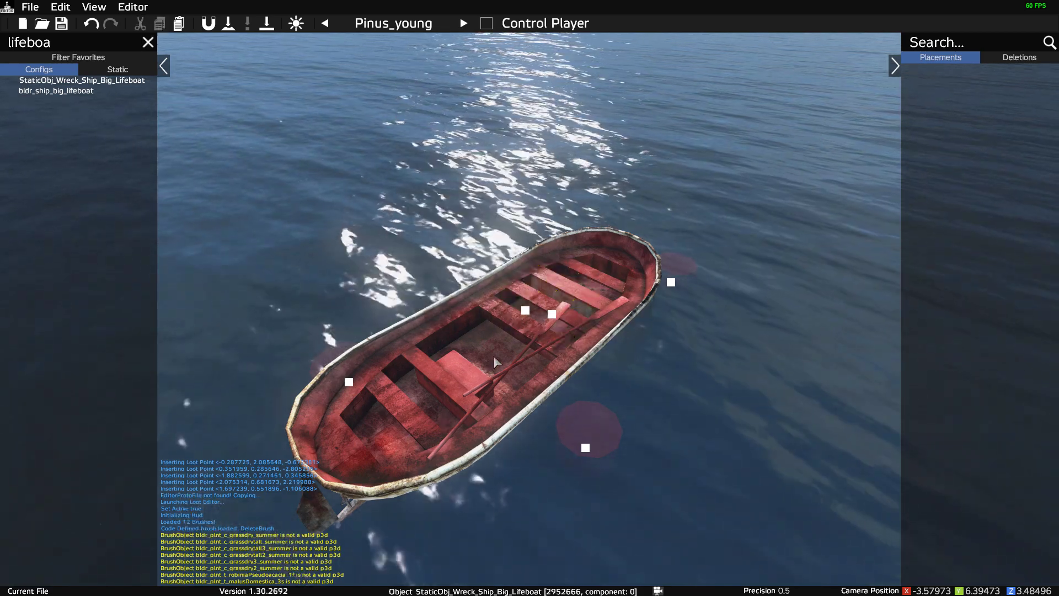
pyautogui.click(494, 357)
pyautogui.moveTo(493, 394); pyautogui.dragTo(487, 424)
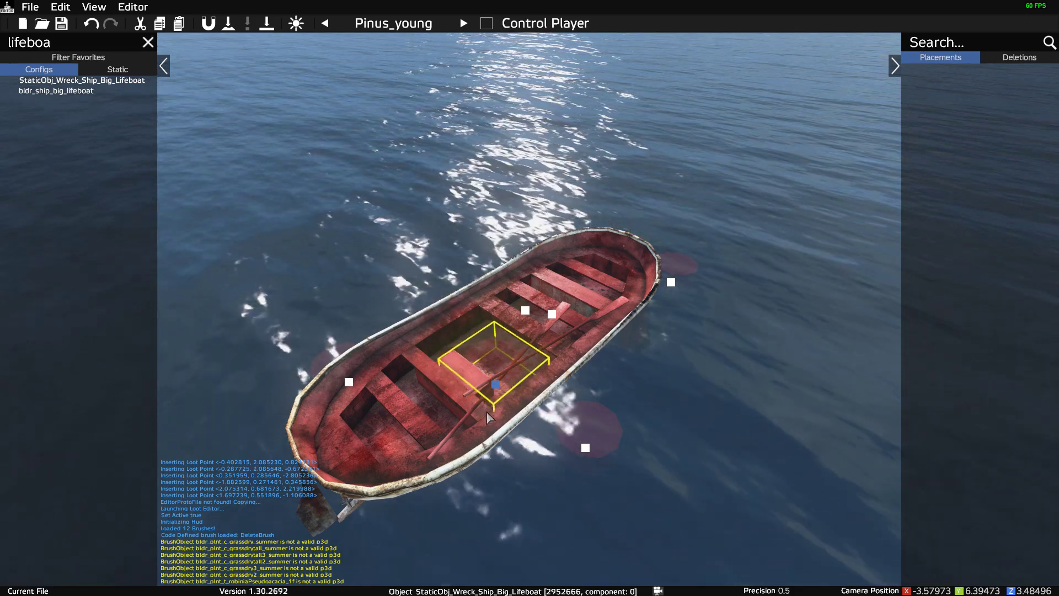
pyautogui.click(400, 431)
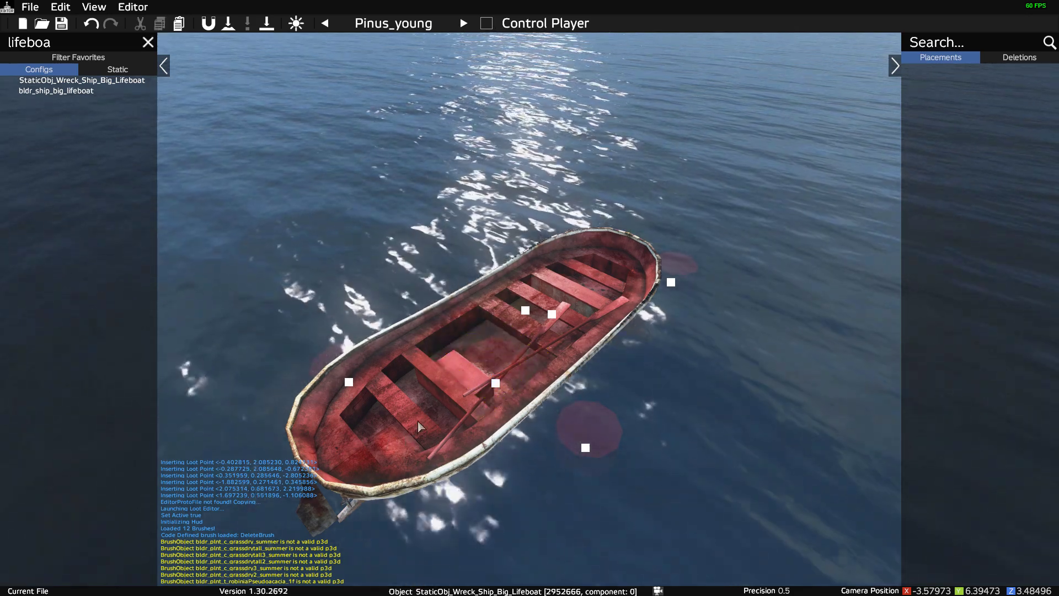
# Add a final loot point low in the boat and exit, copying the positions to the clipboard
pyautogui.click(418, 421)
pyautogui.moveTo(421, 461); pyautogui.dragTo(468, 442)
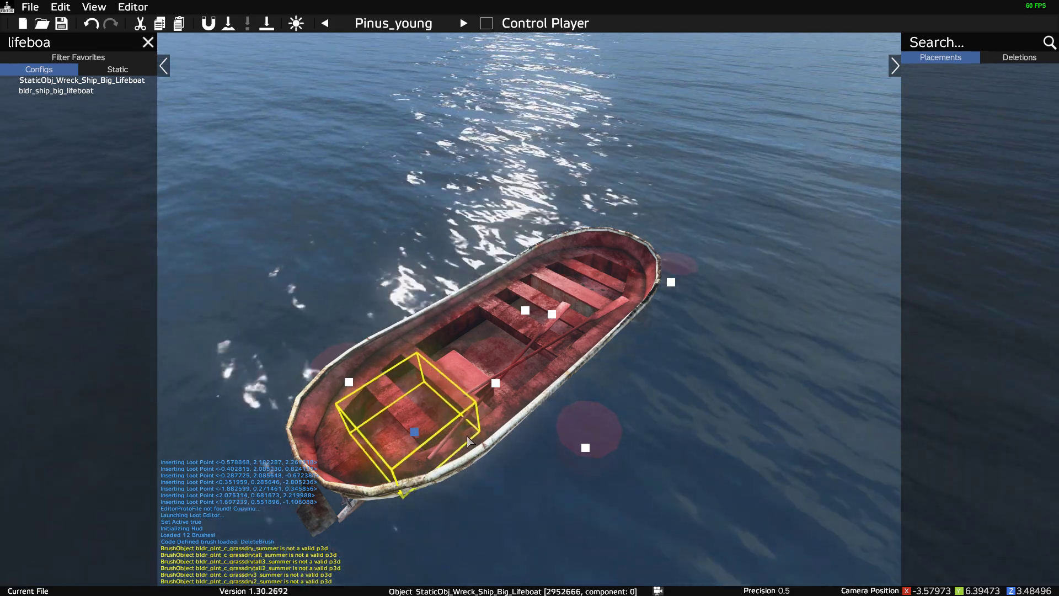
pyautogui.click(468, 443)
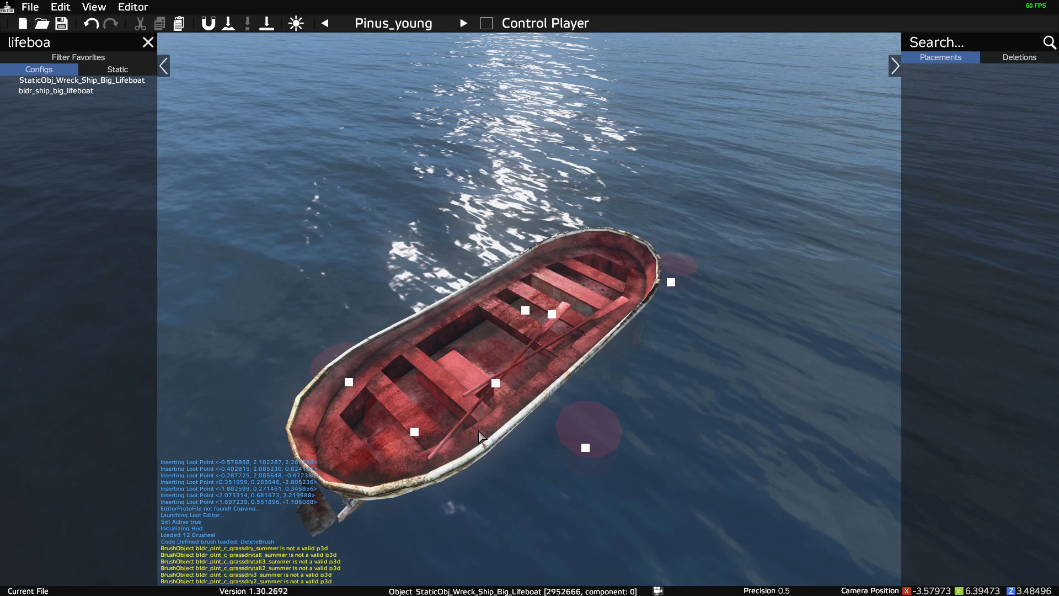
pyautogui.press('Escape')
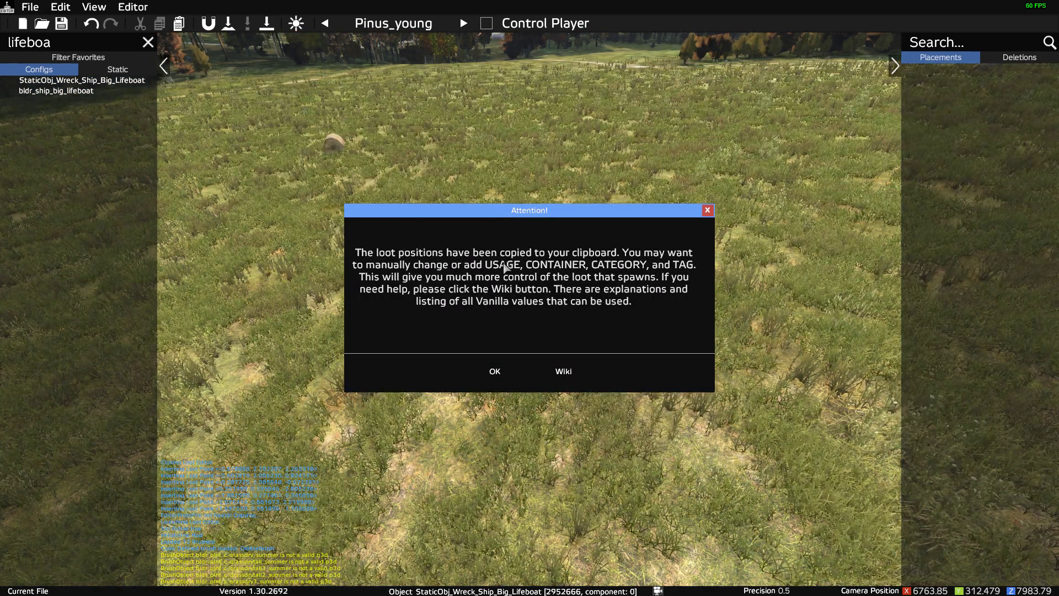
# Dismiss the clipboard notice and return to eventgroups-pad.xml in Notepad++
pyautogui.hotkey('alt', 'Tab')
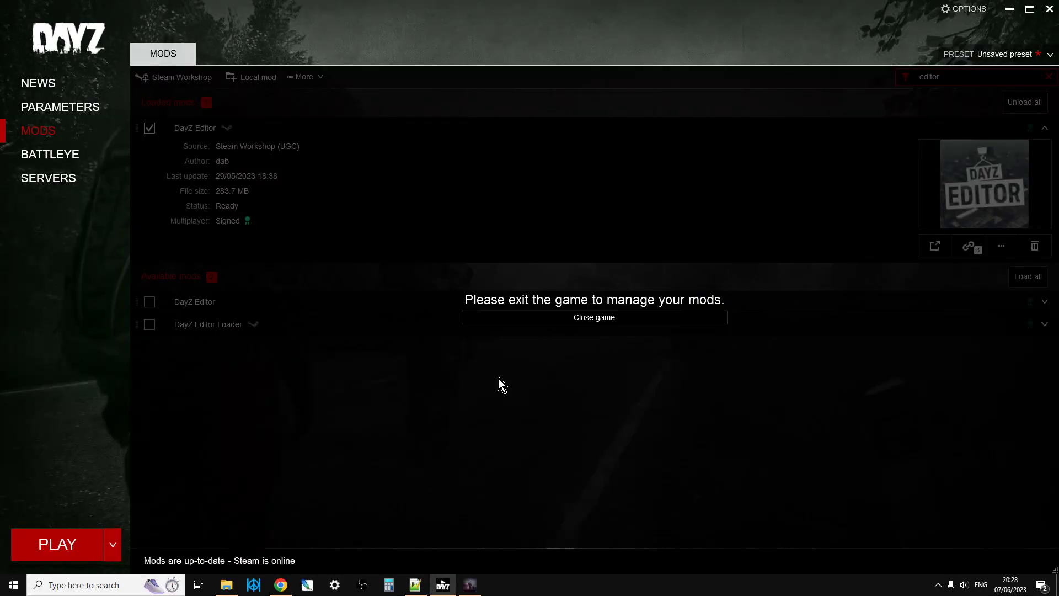
pyautogui.click(414, 588)
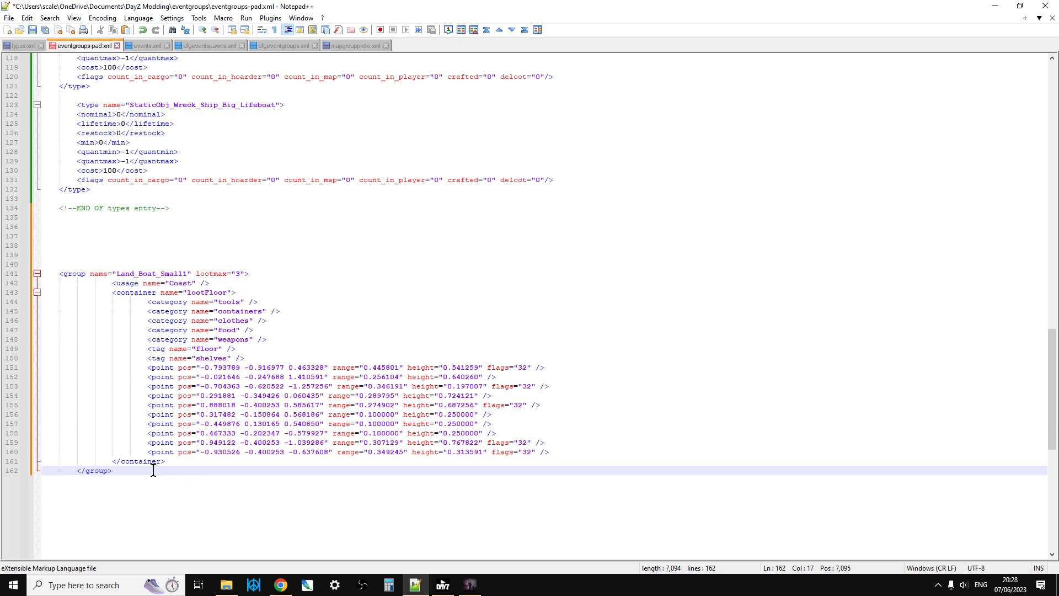
# Paste the generated lifeboat loot group below the Land_Boat_Small1 group
pyautogui.press('Return')
pyautogui.press('Return')
pyautogui.press('Return')
pyautogui.press('Return')
pyautogui.hotkey('ctrl', 'v')
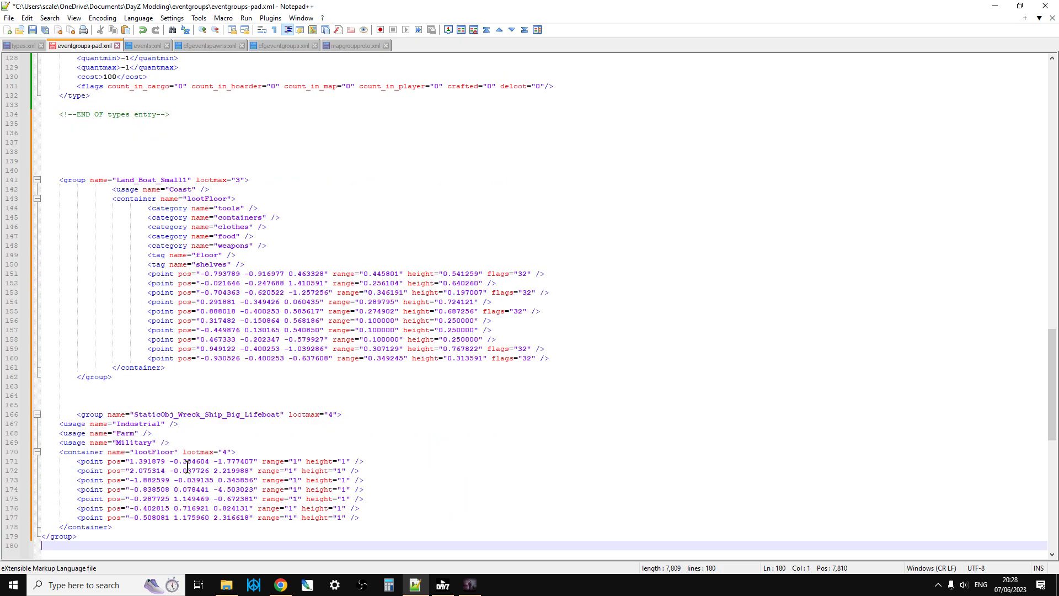
pyautogui.scroll(-2, 191, 474)
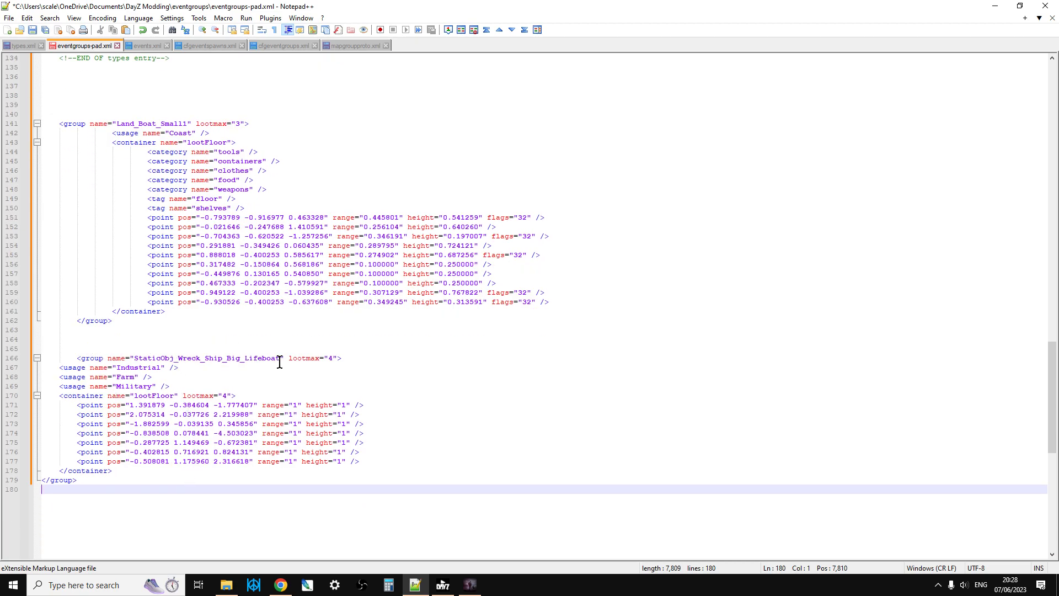
# Copy the StaticObj_Wreck_Ship_Big_Lifeboat group name and select the Land_Boat_Small1 name
pyautogui.moveTo(280, 359); pyautogui.dragTo(139, 365)
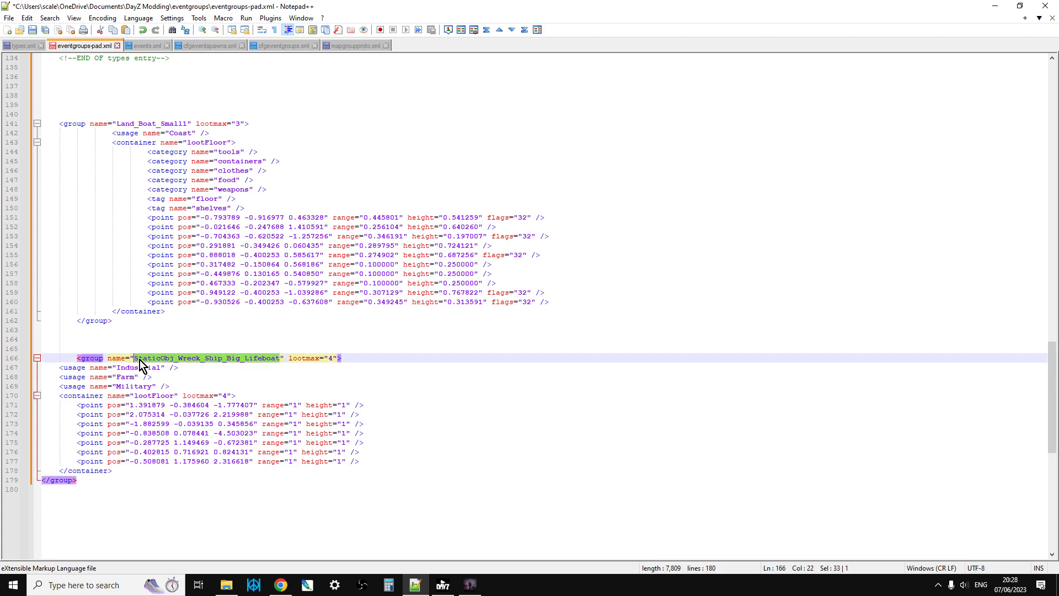
pyautogui.rightClick(139, 364)
pyautogui.click(184, 130)
pyautogui.moveTo(186, 124); pyautogui.dragTo(116, 124)
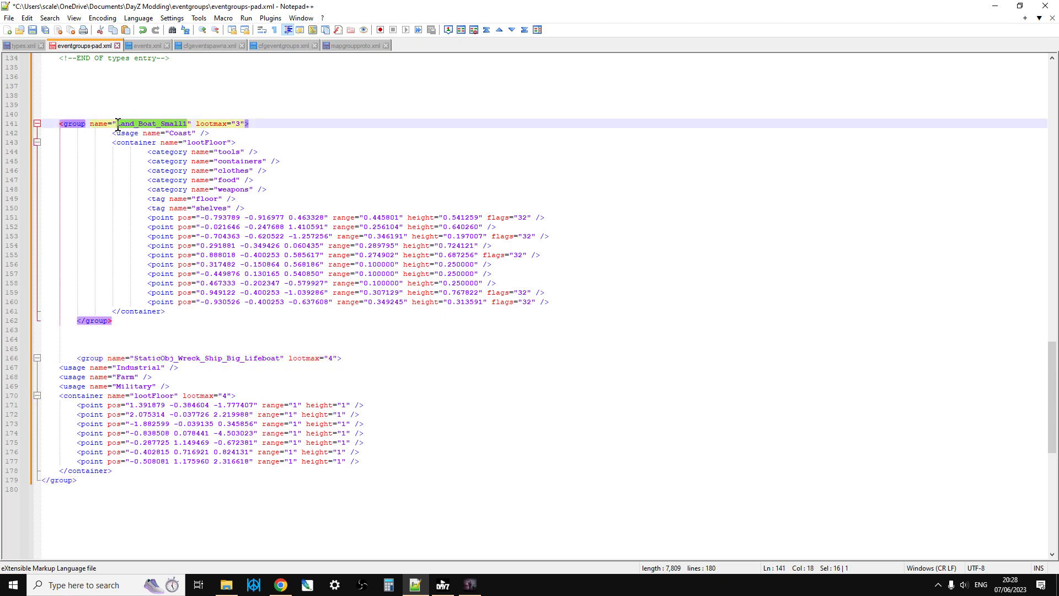
# Rename the group to StaticObj_Wreck_Ship_Big_Lifeboat and copy the seven generated lifeboat point lines
pyautogui.hotkey('ctrl', 'v')
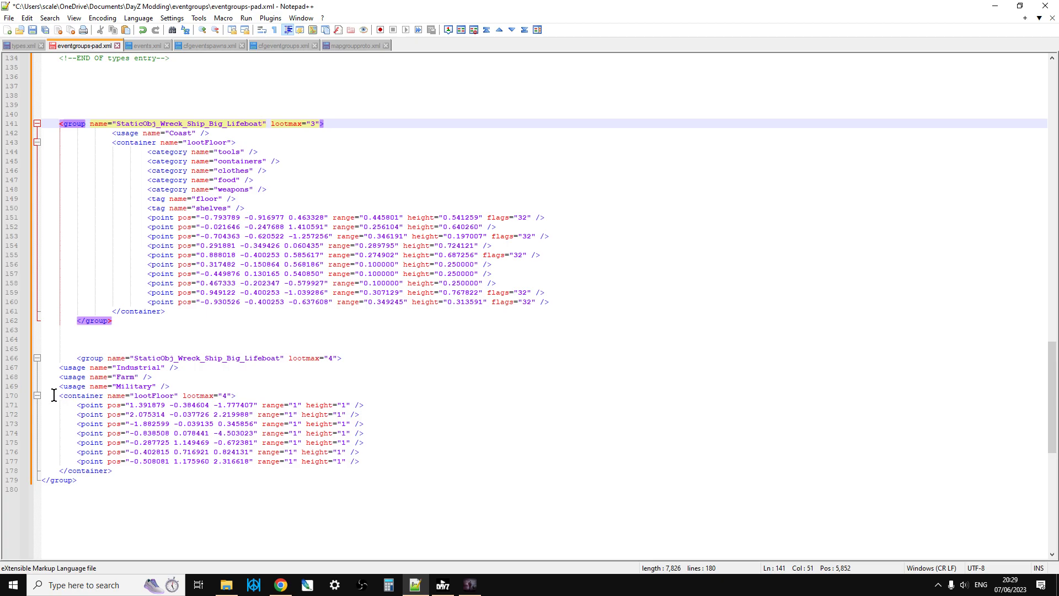
pyautogui.click(134, 470)
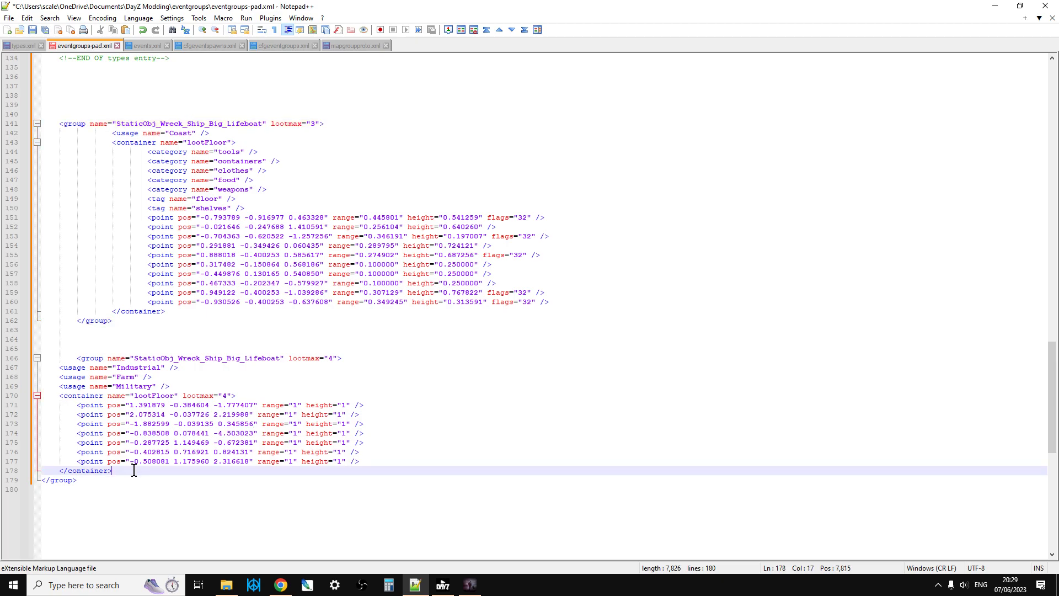
pyautogui.click(386, 462)
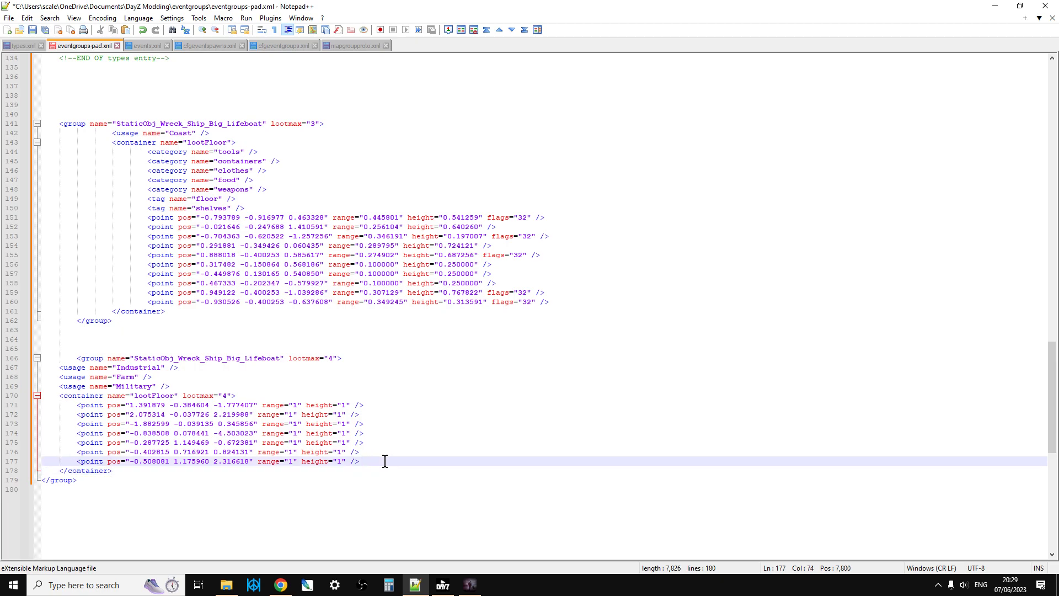
pyautogui.moveTo(385, 461); pyautogui.dragTo(65, 405)
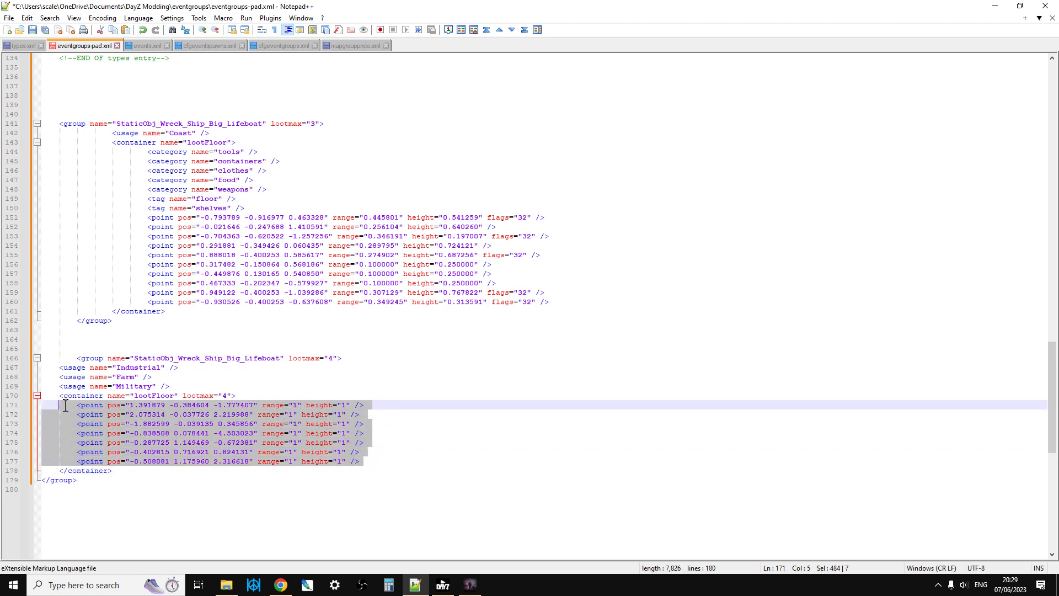
pyautogui.rightClick(103, 410)
pyautogui.click(139, 184)
# Replace the group's ten old point lines with the seven copied lifeboat points
pyautogui.moveTo(583, 300); pyautogui.dragTo(139, 218)
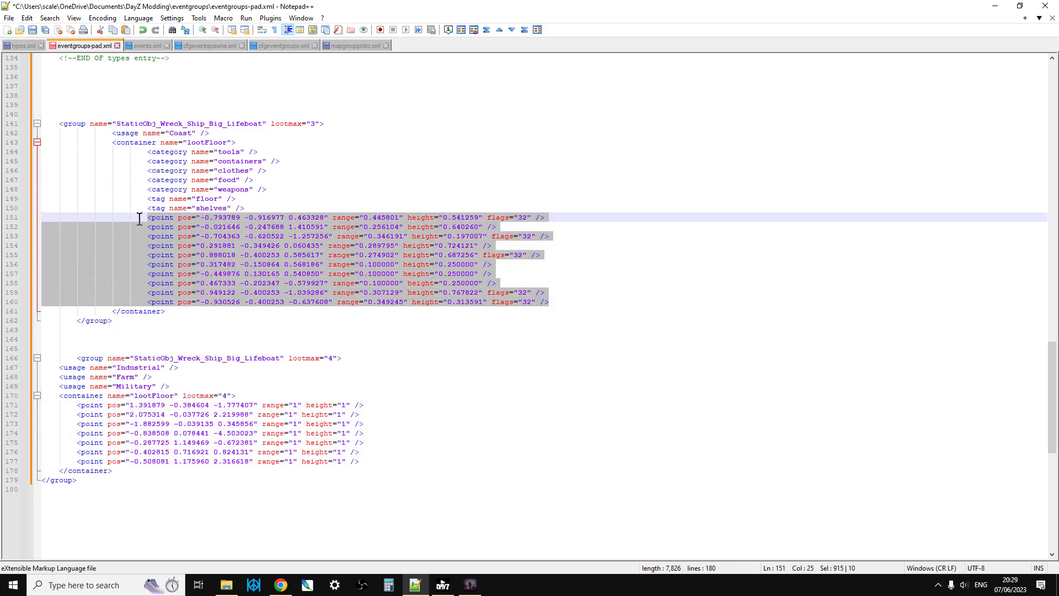
pyautogui.rightClick(168, 217)
pyautogui.click(203, 246)
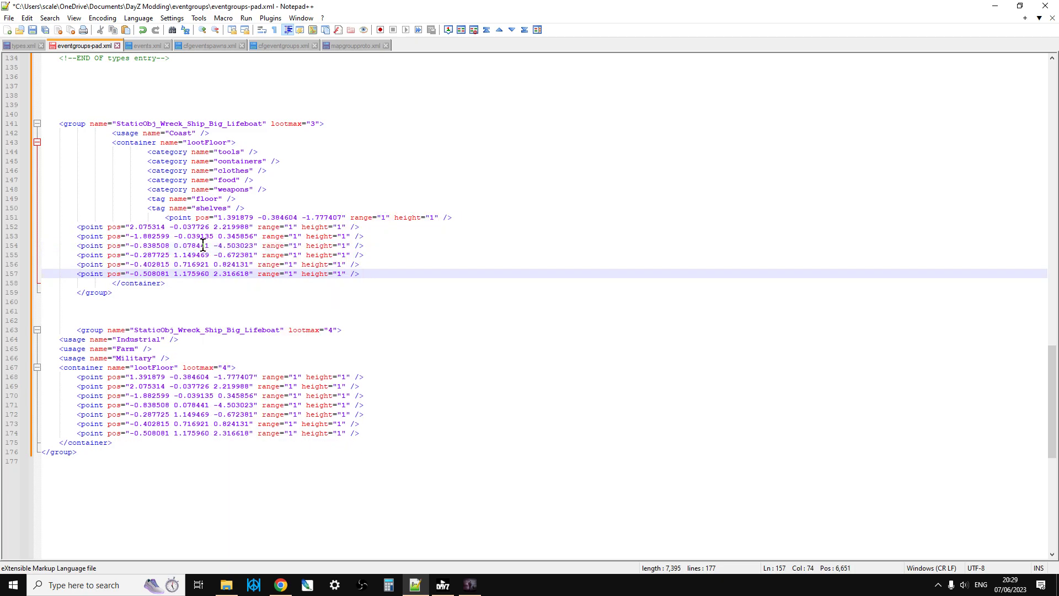
pyautogui.click(77, 227)
# Indent the pasted point lines 152–156 to line up inside the lootFloor container
pyautogui.press('Tab')
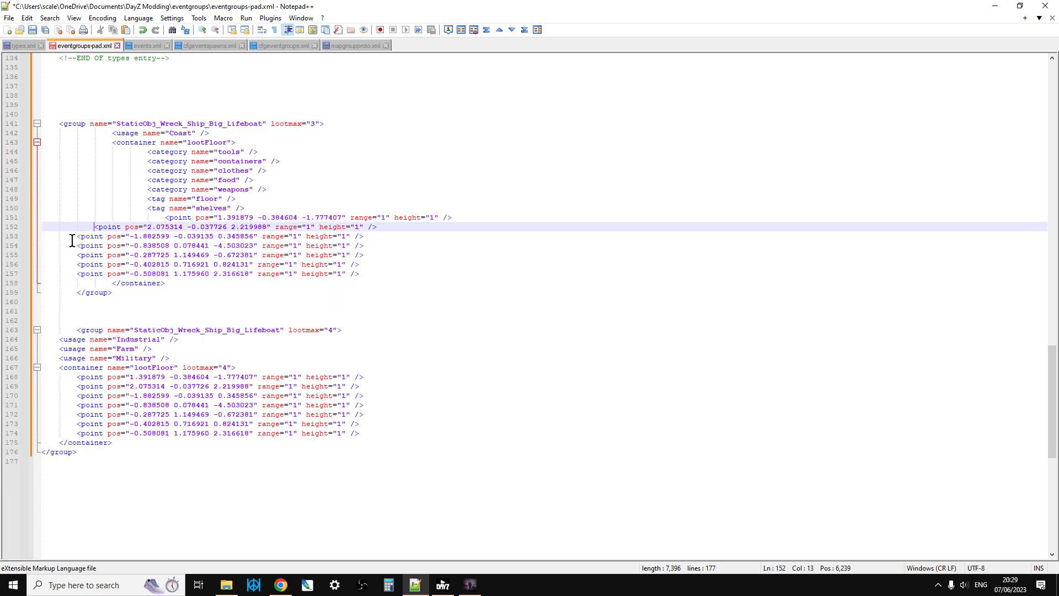
pyautogui.press('Tab')
pyautogui.press('Tab')
pyautogui.click(69, 236)
pyautogui.press('Tab')
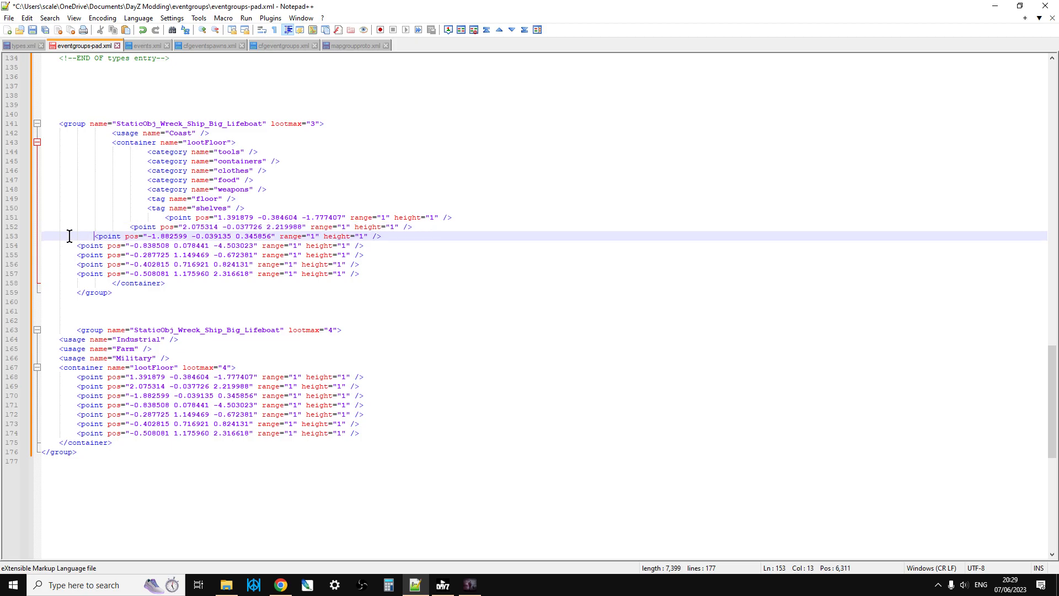
pyautogui.press('Tab')
pyautogui.press('Tab')
pyautogui.click(66, 246)
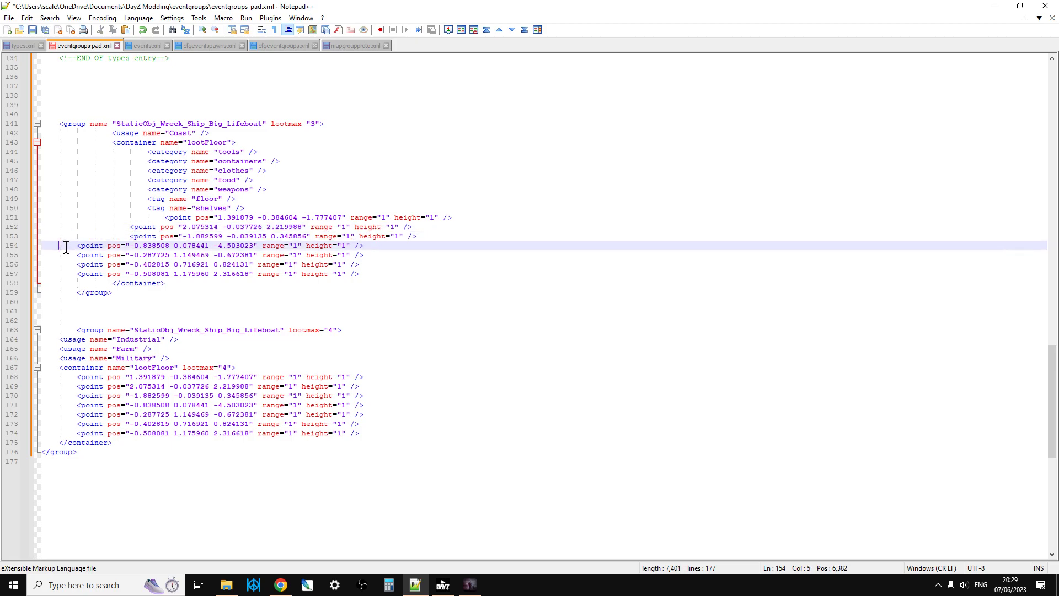
pyautogui.press('Tab')
pyautogui.press('Tab')
pyautogui.press('Tab')
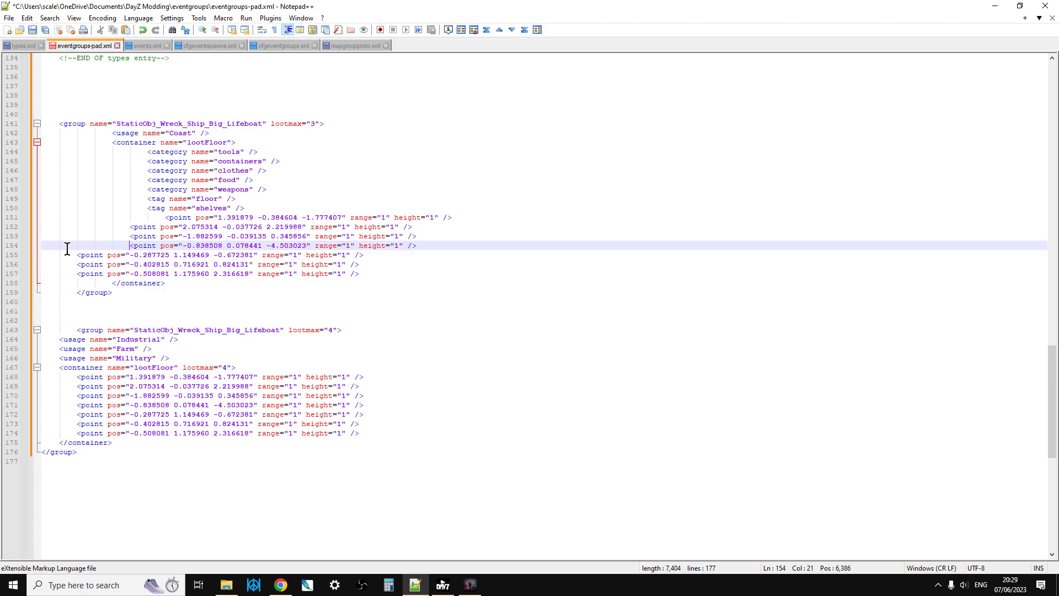
pyautogui.click(72, 256)
pyautogui.press('Tab')
pyautogui.press('Tab')
pyautogui.press('Tab')
pyautogui.click(72, 267)
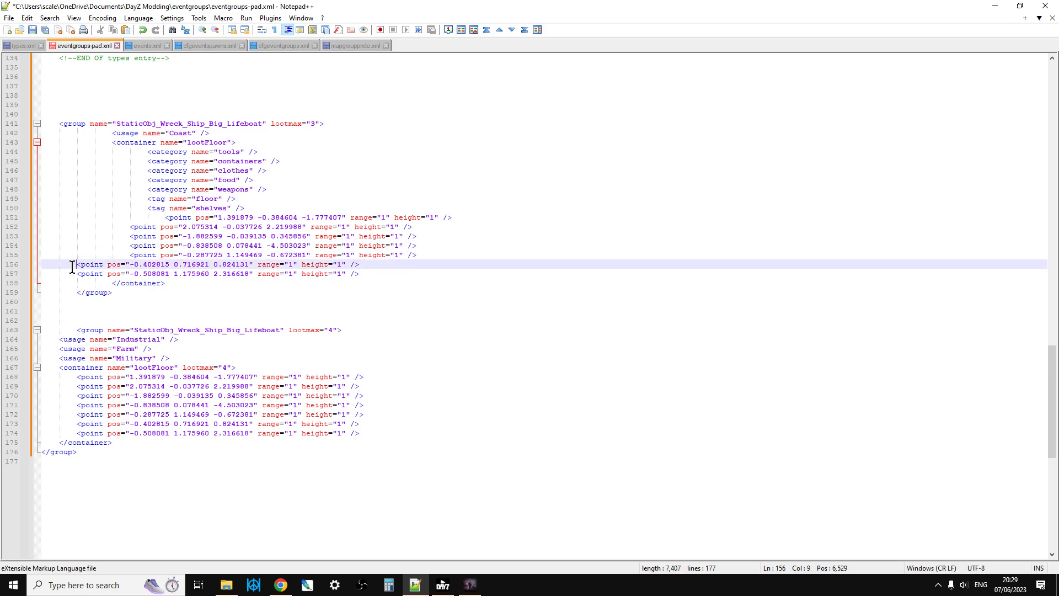
pyautogui.press('Tab')
pyautogui.press('Tab')
pyautogui.press('Tab')
# Indent line 157 and the closing container tag, and remove one indent level from line 151
pyautogui.click(74, 273)
pyautogui.press('Tab')
pyautogui.press('Tab')
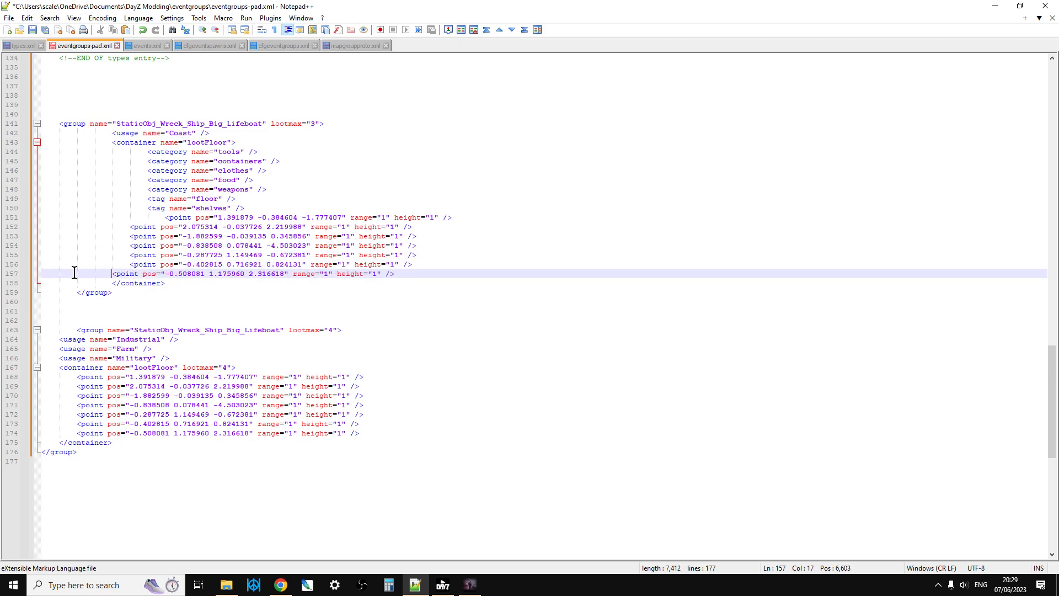
pyautogui.press('Tab')
pyautogui.click(105, 282)
pyautogui.press('Tab')
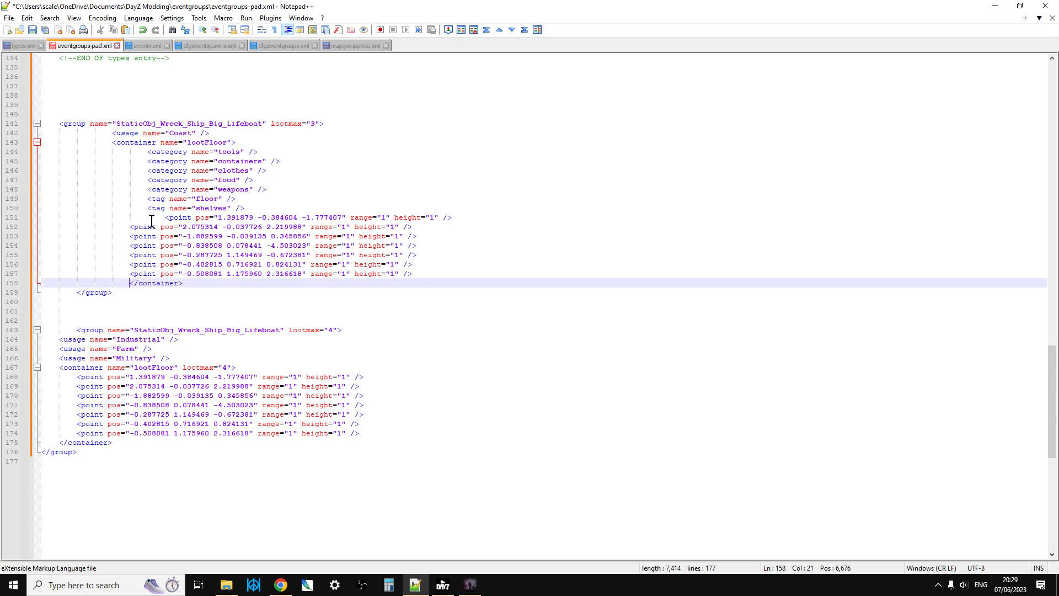
pyautogui.click(160, 219)
pyautogui.press('BackSpace')
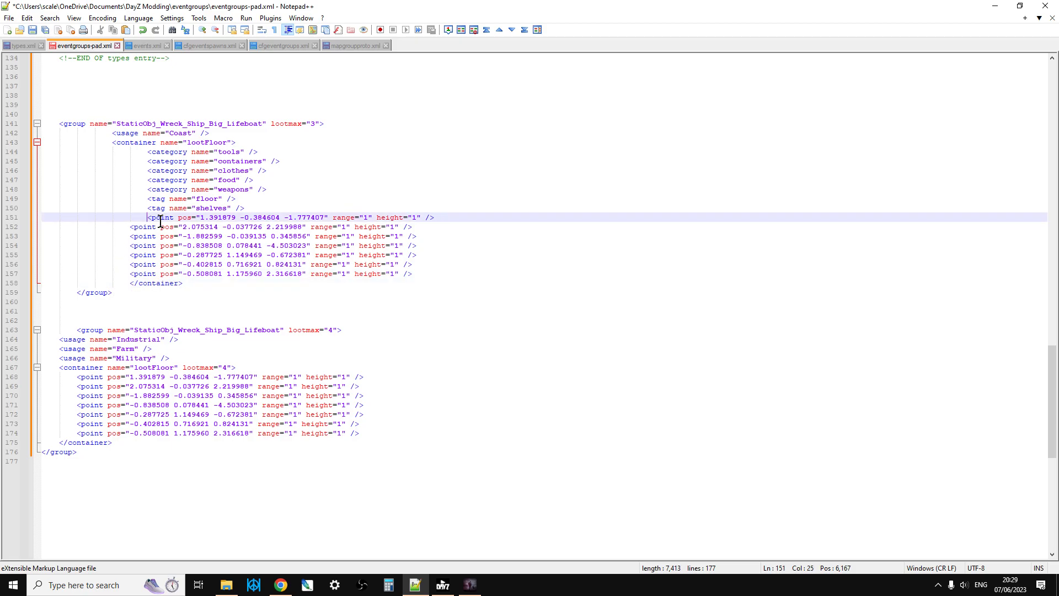
pyautogui.click(255, 292)
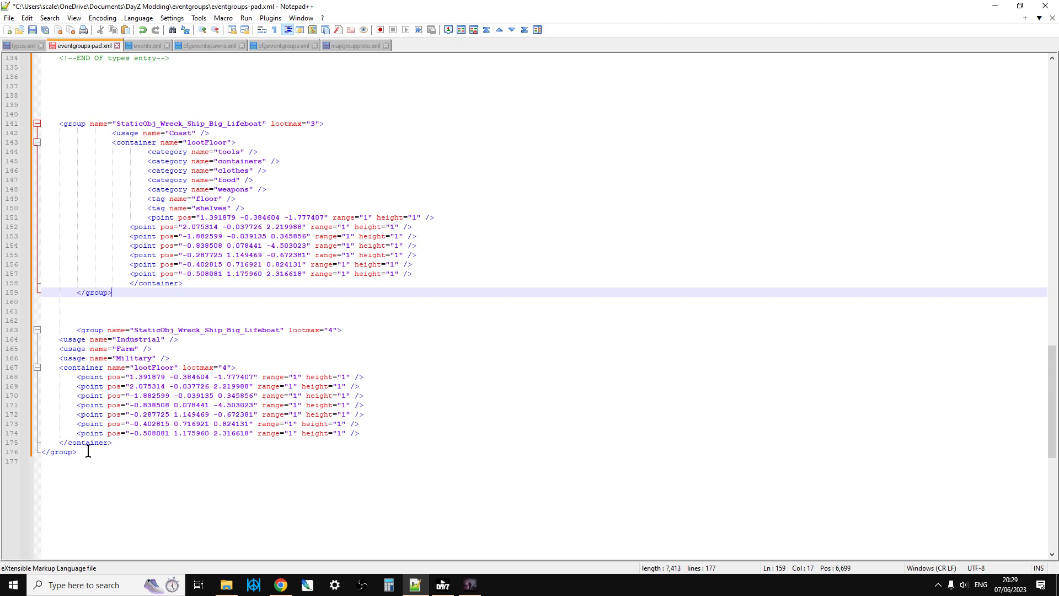
pyautogui.click(110, 331)
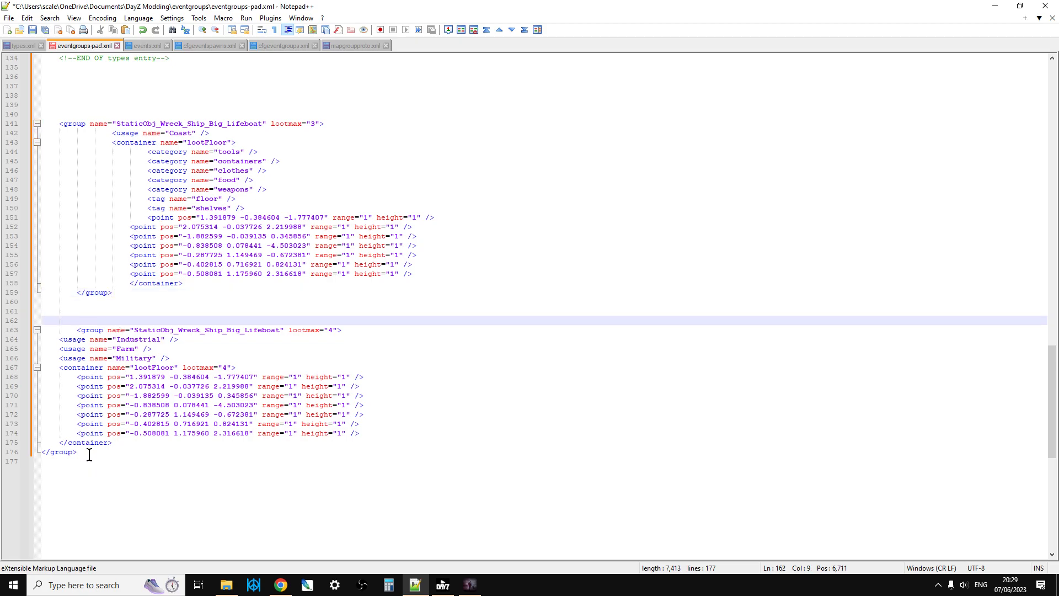
pyautogui.moveTo(88, 452); pyautogui.dragTo(67, 333)
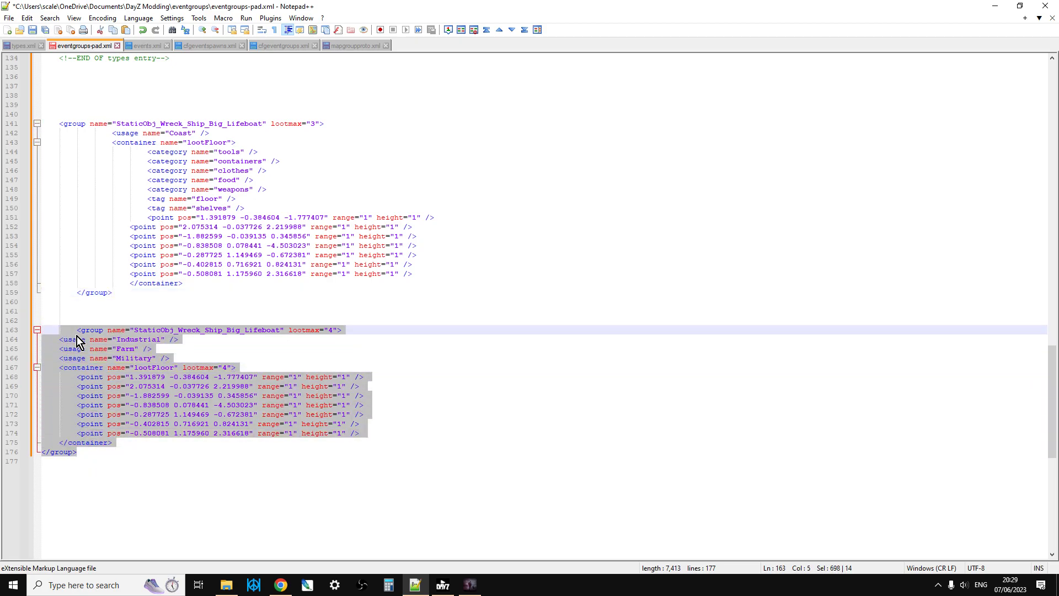
pyautogui.press('BackSpace')
pyautogui.press('BackSpace')
pyautogui.press('BackSpace')
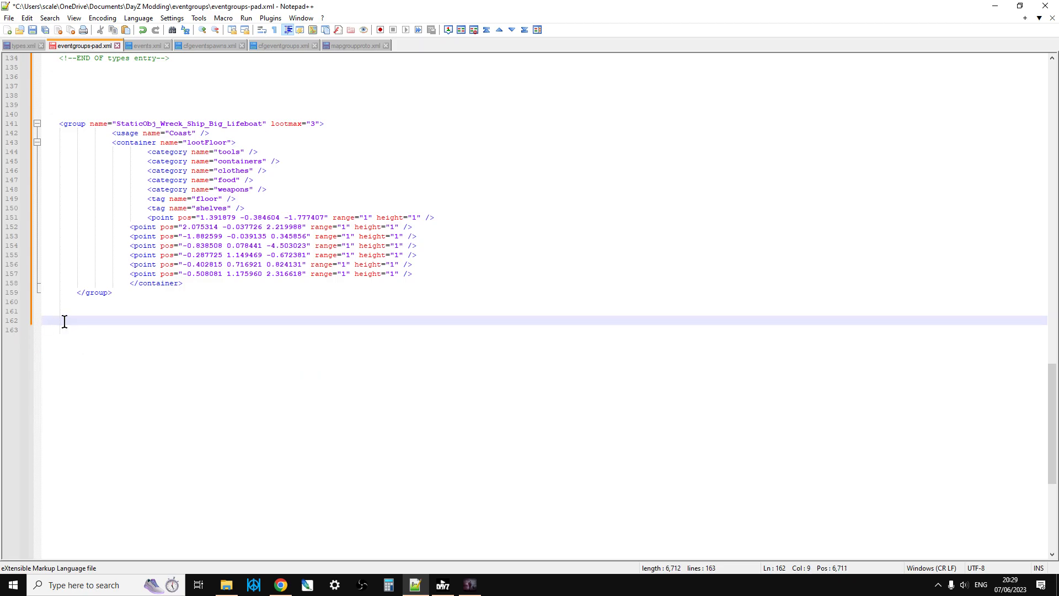
pyautogui.scroll(3, 64, 322)
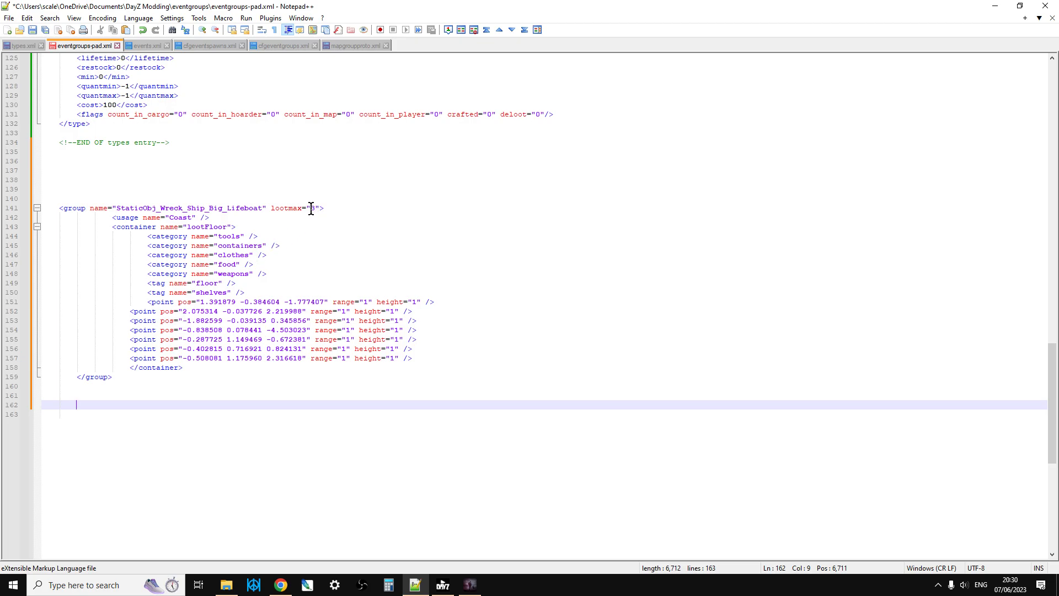
# Copy the whole StaticObj_Wreck_Ship_Big_Lifeboat group block (lines 141–159)
pyautogui.click(124, 379)
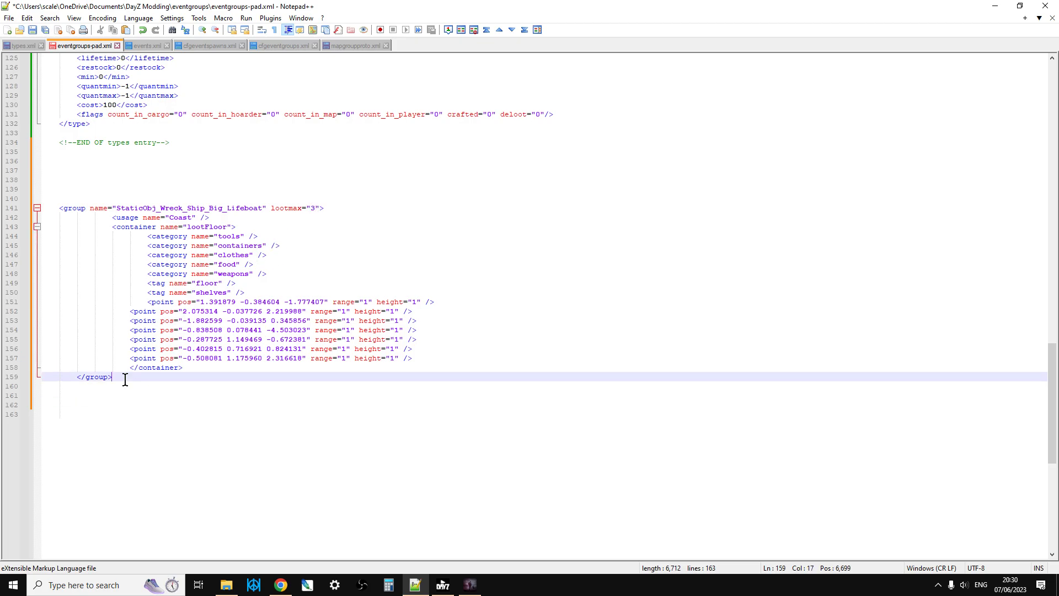
pyautogui.moveTo(125, 379); pyautogui.dragTo(59, 208)
pyautogui.rightClick(173, 250)
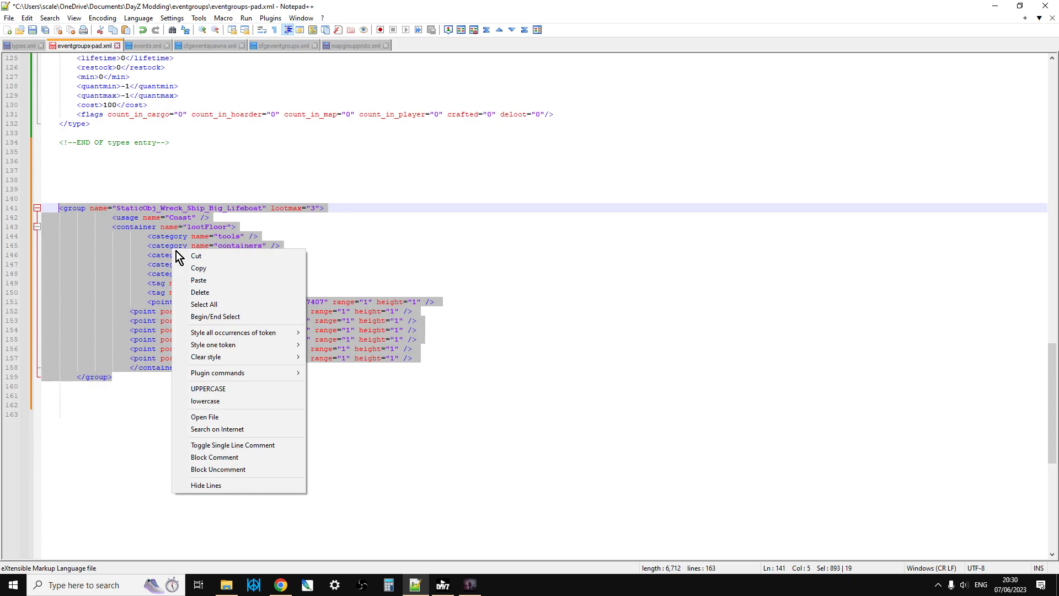
pyautogui.click(214, 268)
# Paste the Lifeboat group right after </defaults> in mapgroupproto.xml and save the file
pyautogui.click(341, 44)
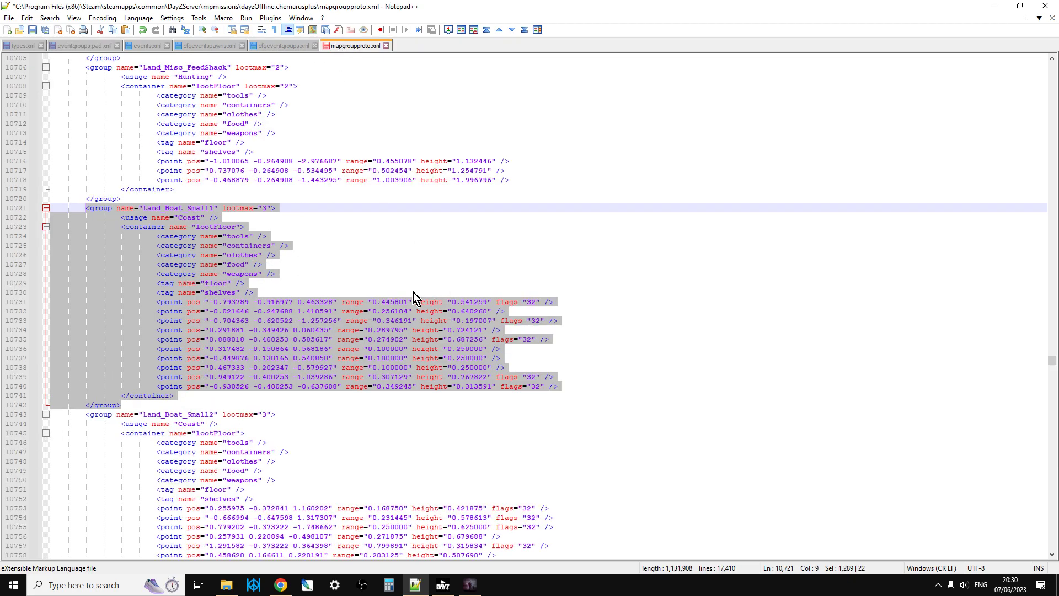
pyautogui.scroll(3, 552, 301)
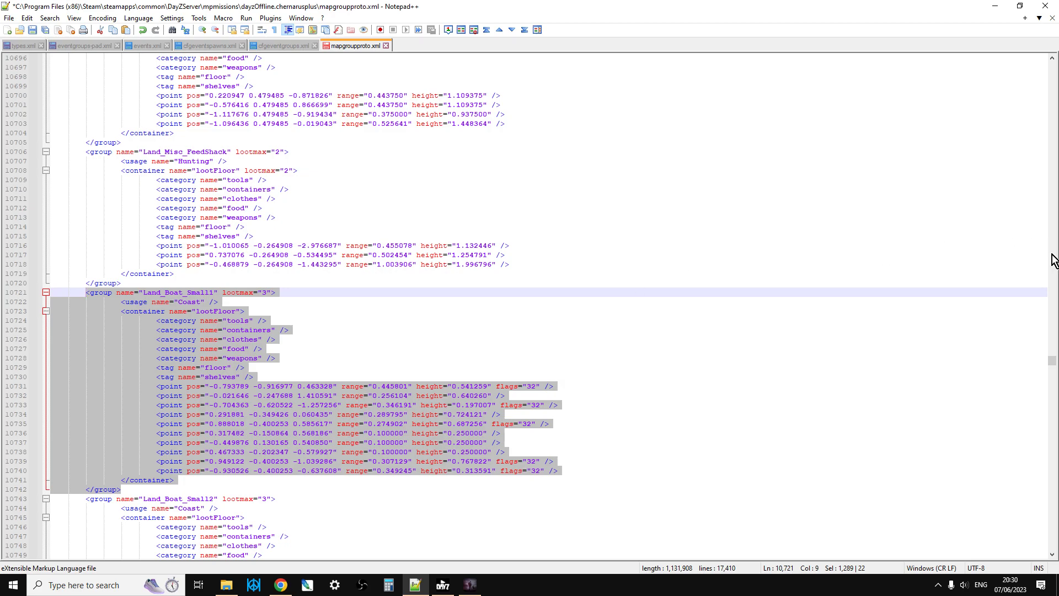
pyautogui.moveTo(1053, 363); pyautogui.dragTo(874, 58)
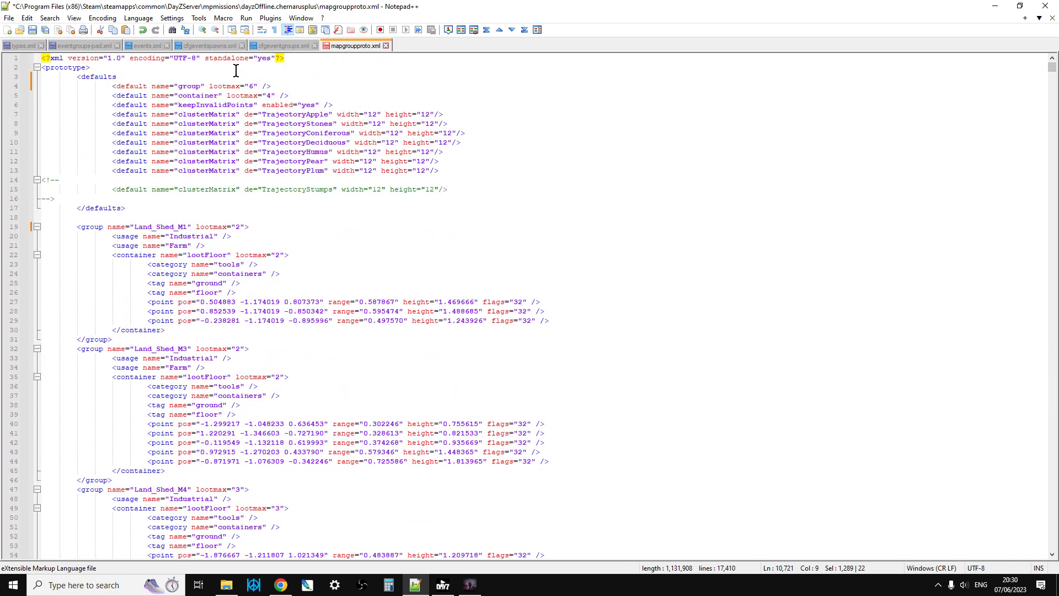
pyautogui.click(165, 213)
pyautogui.press('Return')
pyautogui.press('Return')
pyautogui.press('Return')
pyautogui.press('Return')
pyautogui.press('Return')
pyautogui.press('Return')
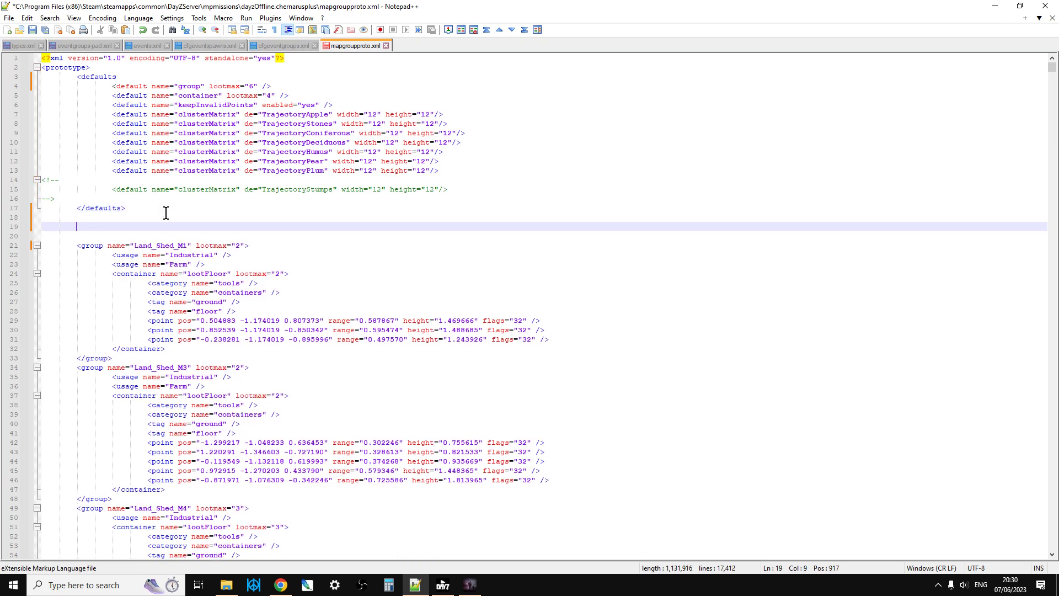
pyautogui.press('Up')
pyautogui.press('Up')
pyautogui.press('Up')
pyautogui.press('Up')
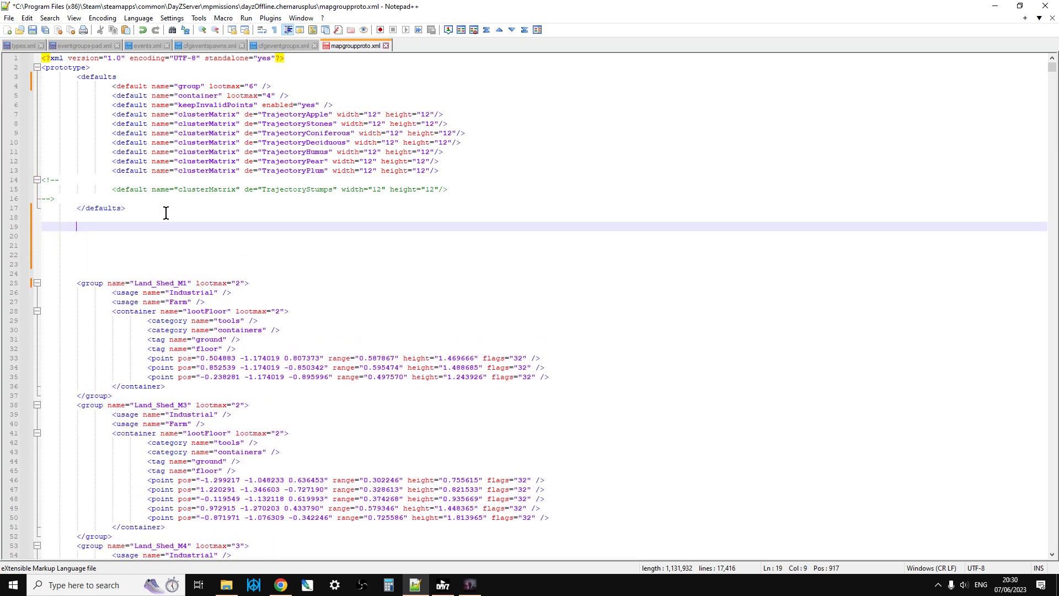
pyautogui.hotkey('ctrl', 'v')
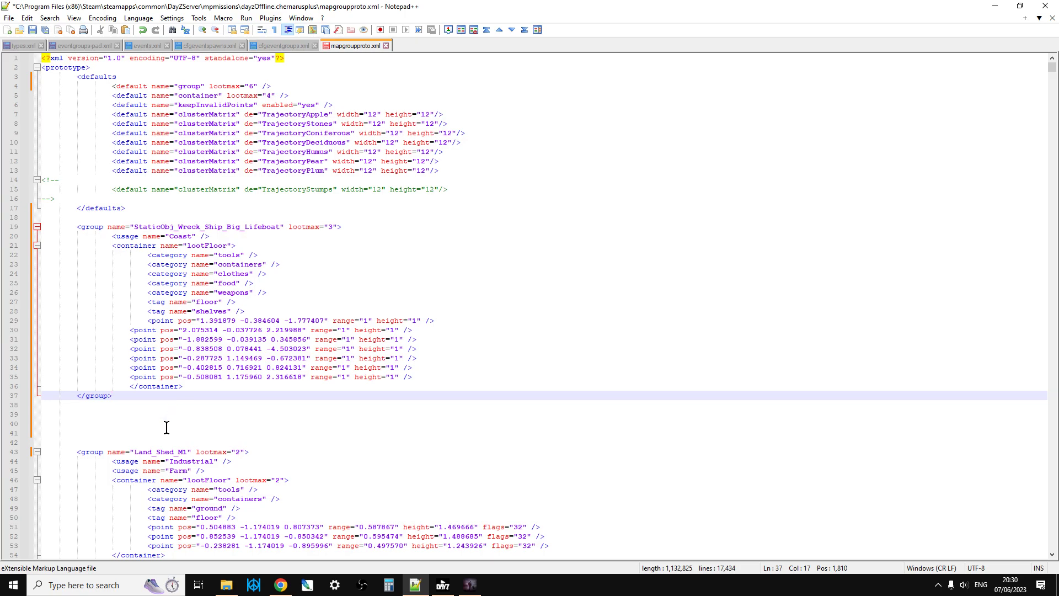
pyautogui.click(35, 35)
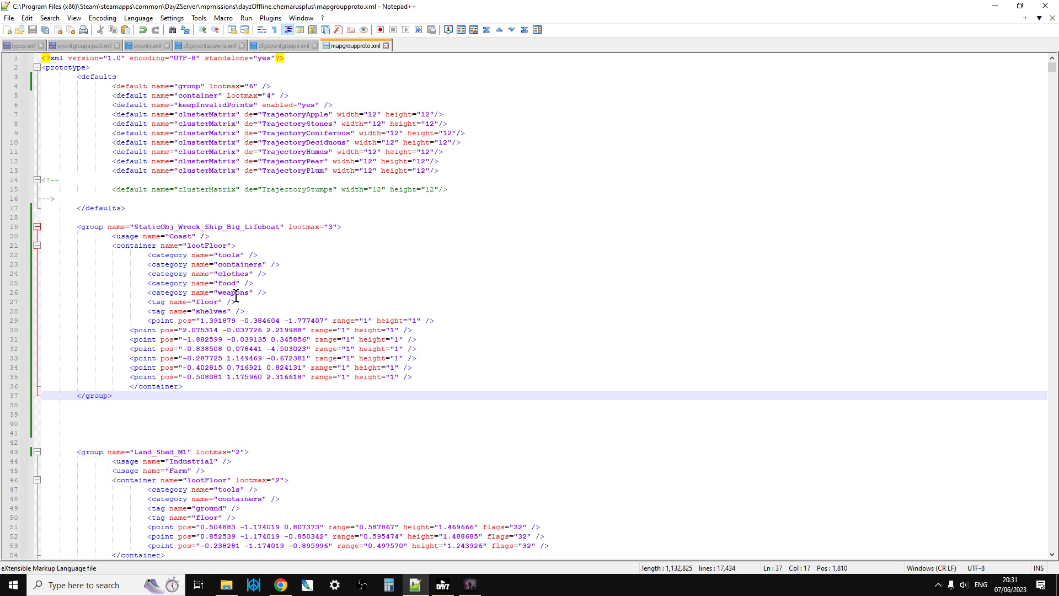
# Back in DayZ Editor, place a StaticObj_Wreck_Ship_Big_Lifeboat and move it further into the grassy field
pyautogui.click(470, 585)
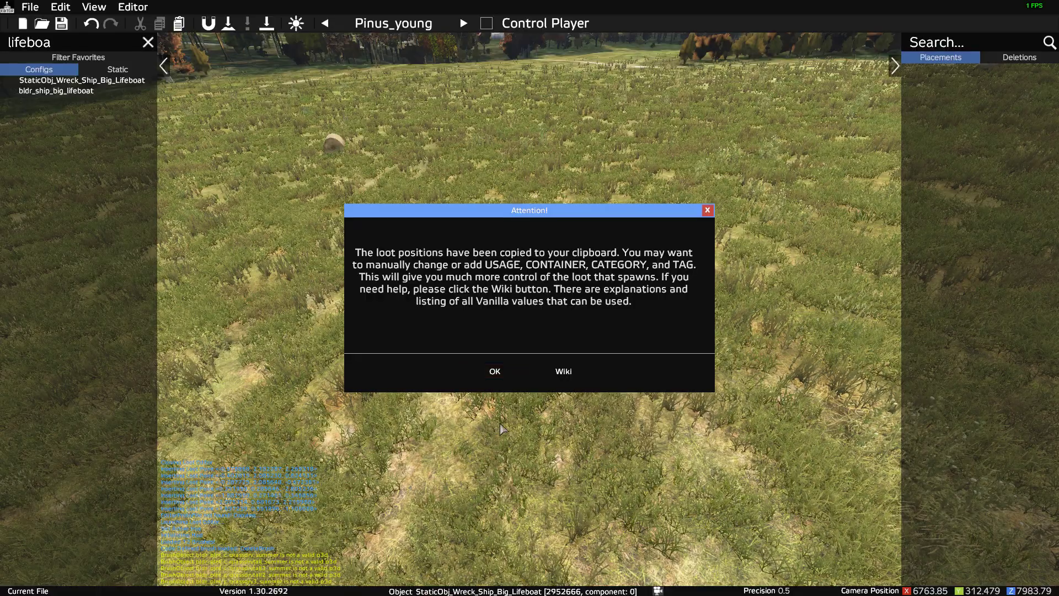
pyautogui.click(495, 372)
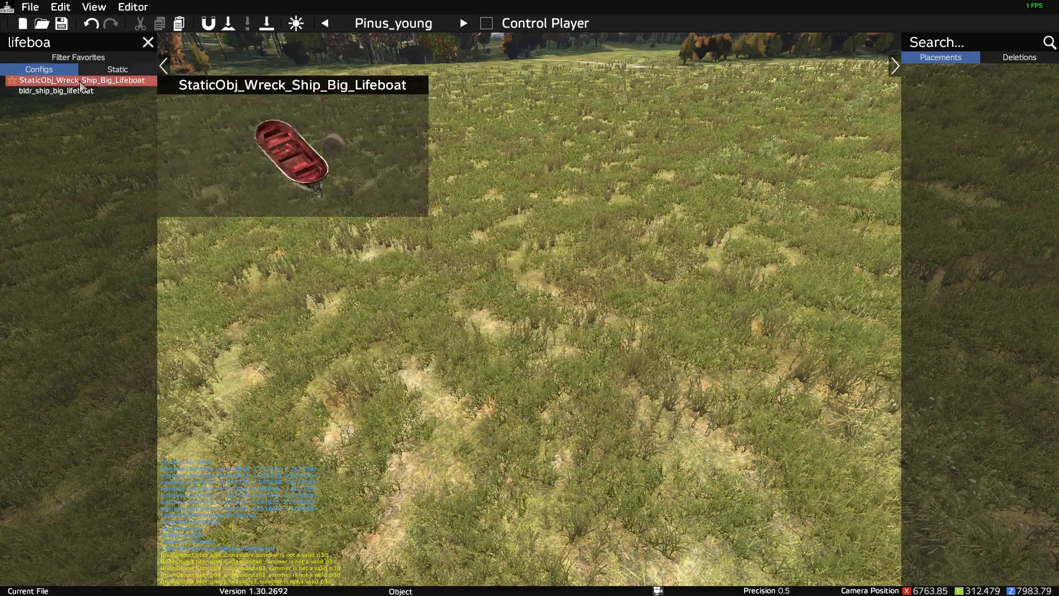
pyautogui.click(82, 85)
pyautogui.click(392, 303)
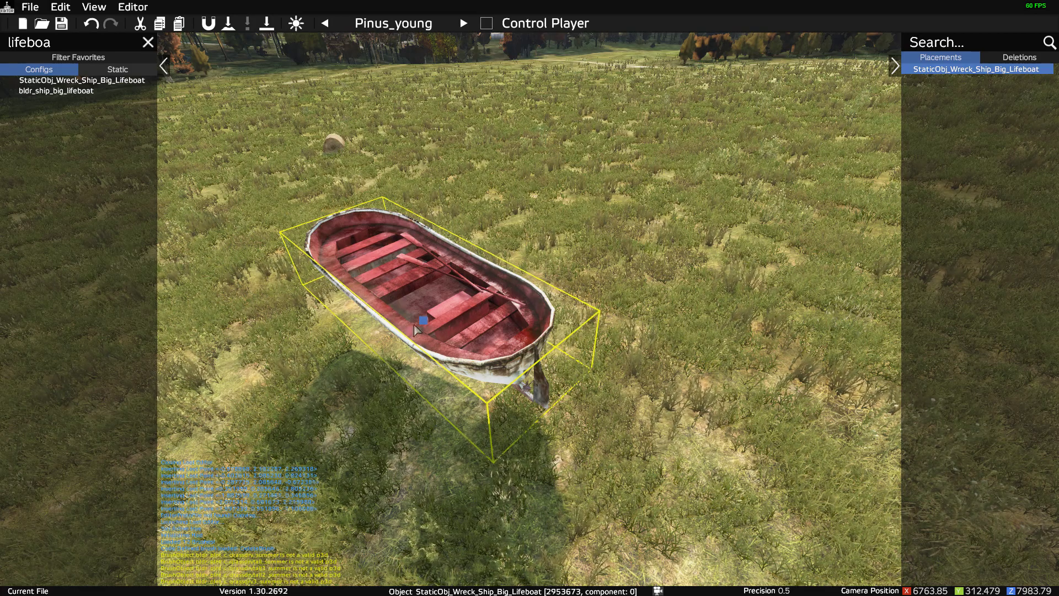
pyautogui.moveTo(415, 330); pyautogui.dragTo(550, 257)
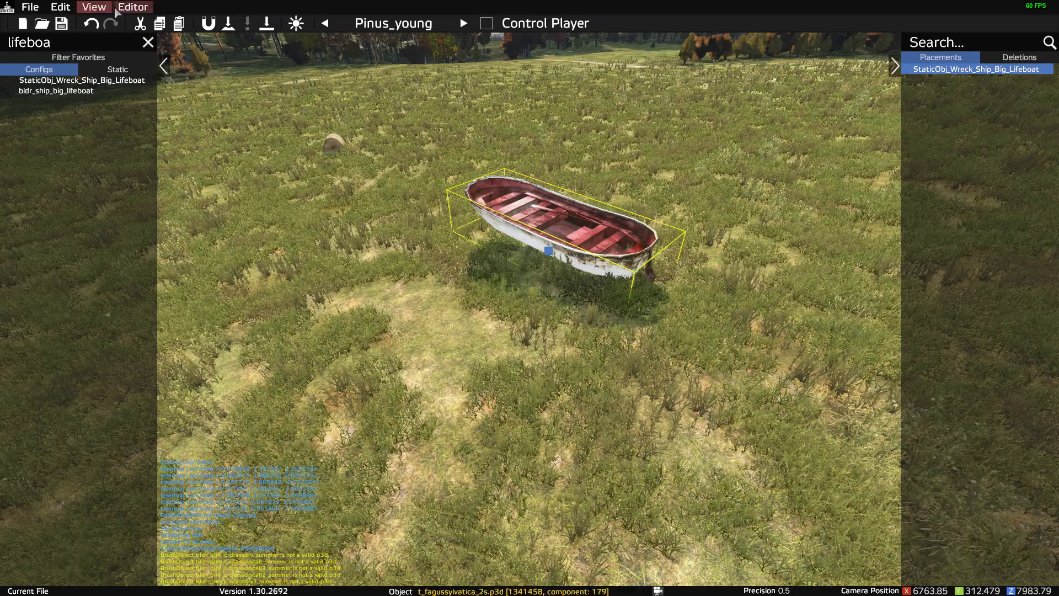
# Look through the File menu's export options, close them, and return to Notepad++
pyautogui.click(28, 7)
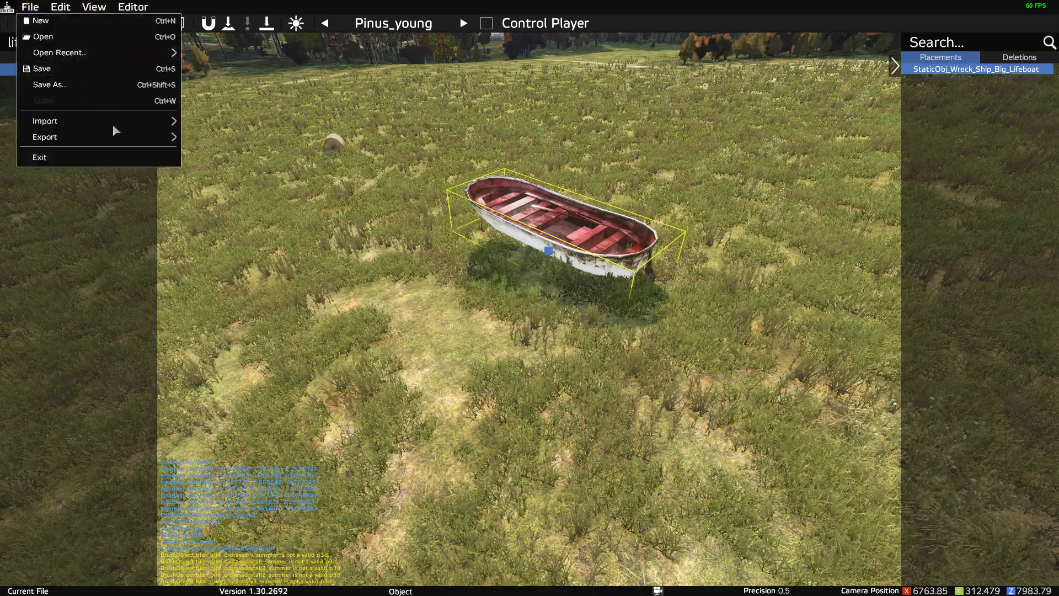
pyautogui.moveTo(133, 138)
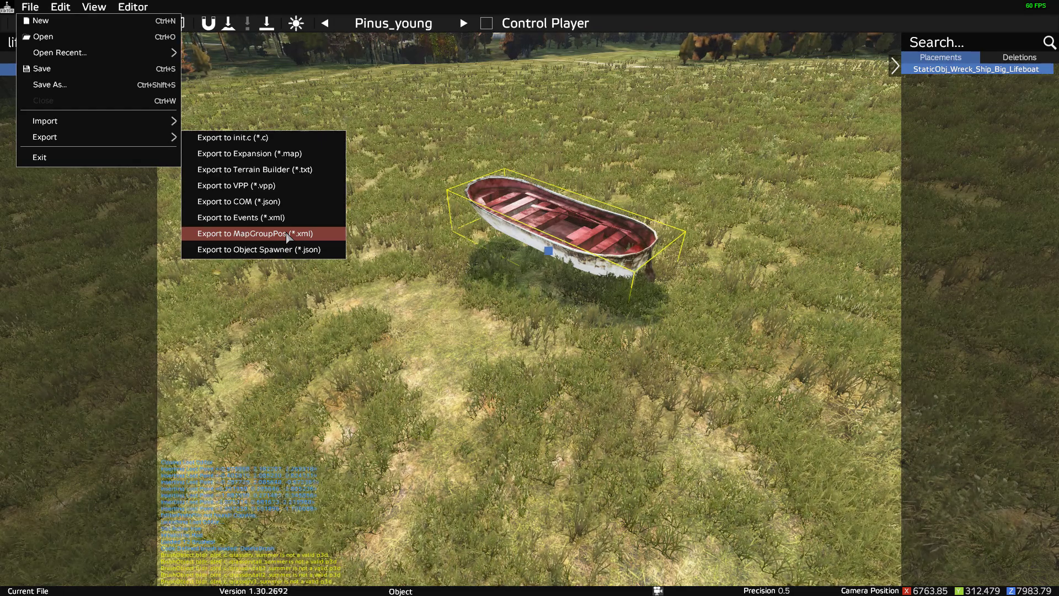
pyautogui.click(178, 242)
pyautogui.hotkey('alt', 'Tab')
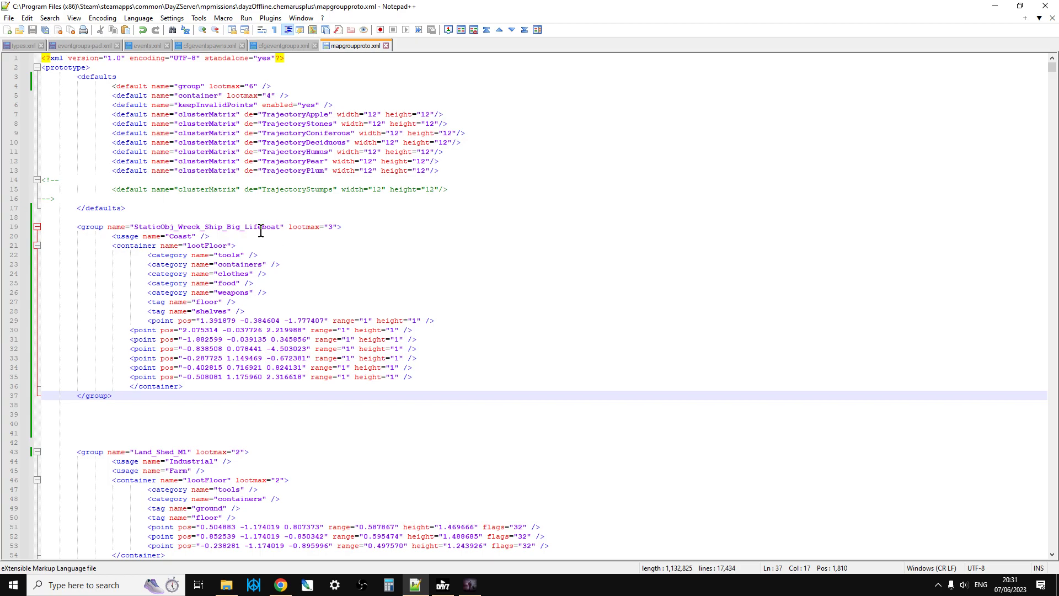
# Select part of the Lifeboat group name and check types.xml and eventgroups-pad.xml
pyautogui.moveTo(280, 227); pyautogui.dragTo(136, 227)
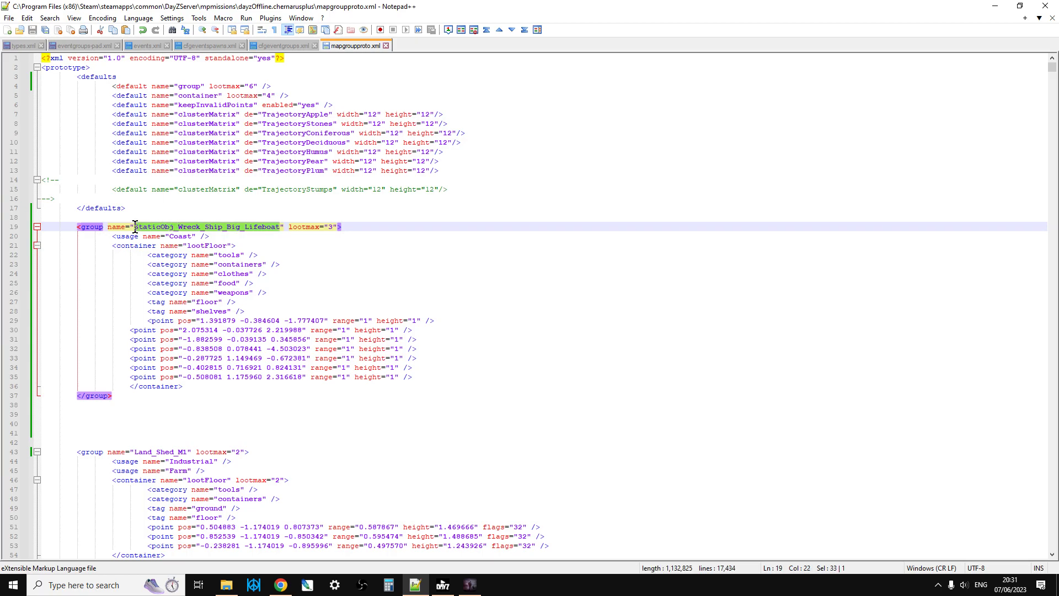
pyautogui.click(19, 46)
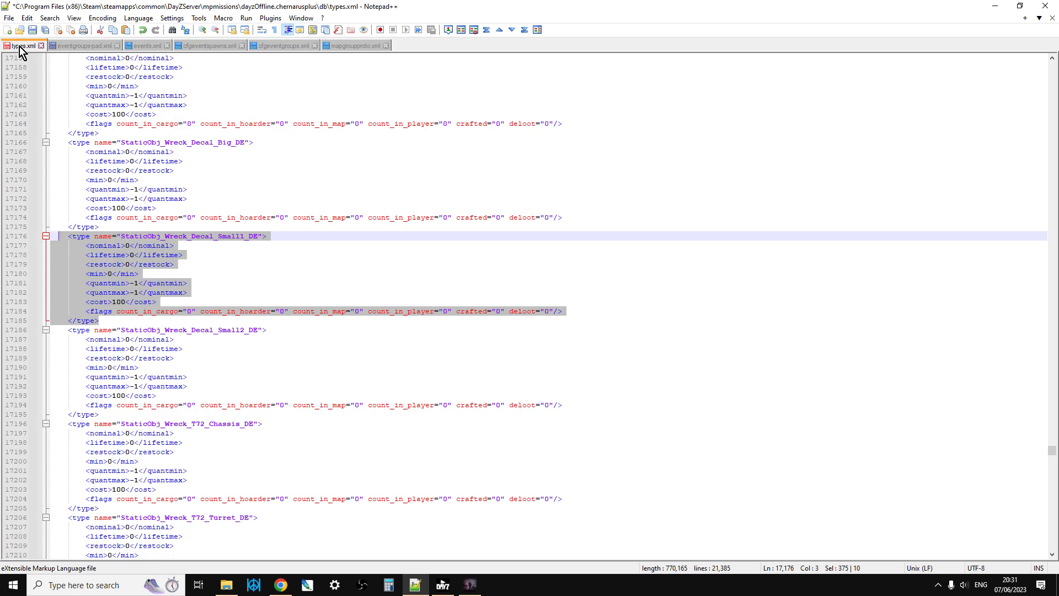
pyautogui.click(189, 269)
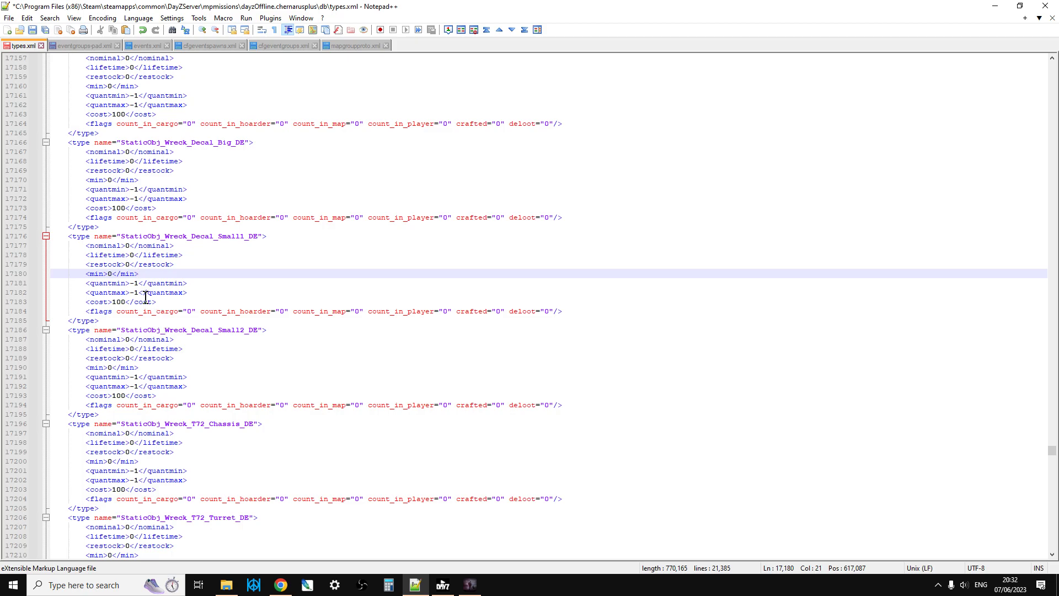
pyautogui.click(75, 46)
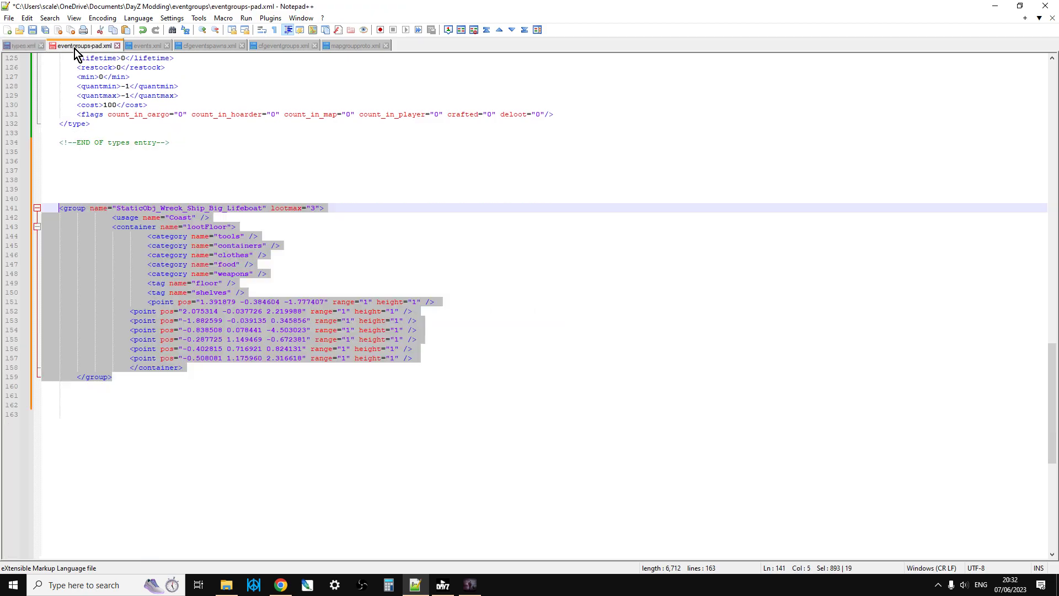
pyautogui.click(244, 186)
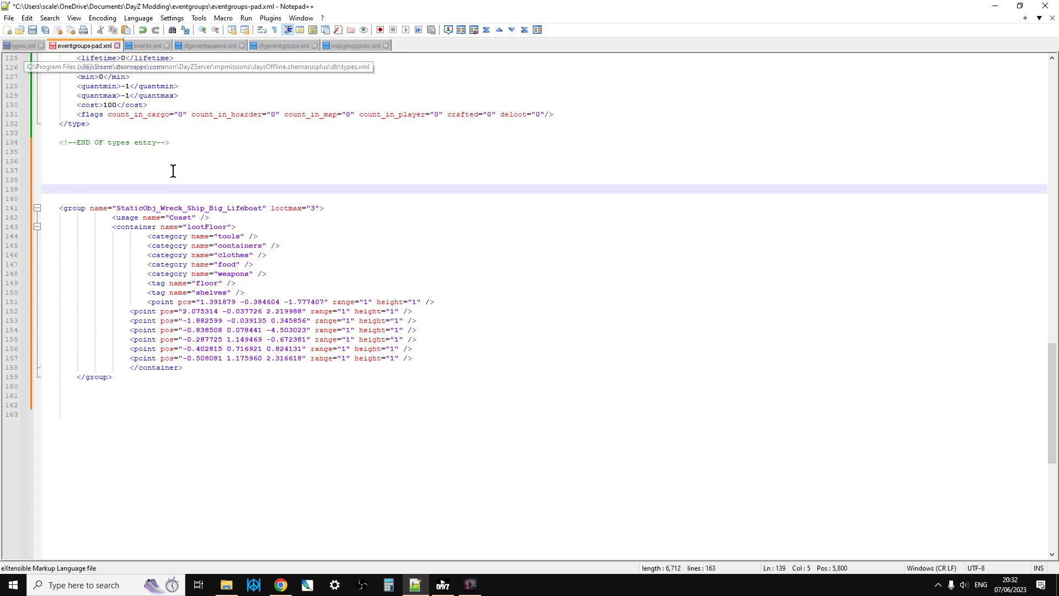
# Review the older MAPGROUPPROTO entry in eventgroups-pad.xml, then go back to mapgroupproto.xml and DayZ Editor
pyautogui.scroll(14, 317, 259)
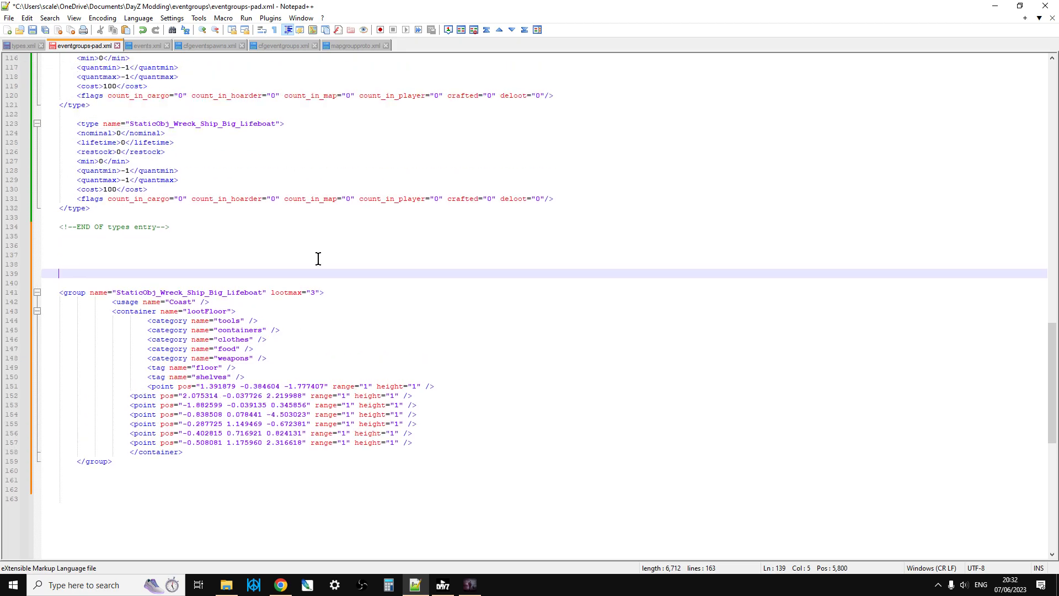
pyautogui.scroll(13, 318, 258)
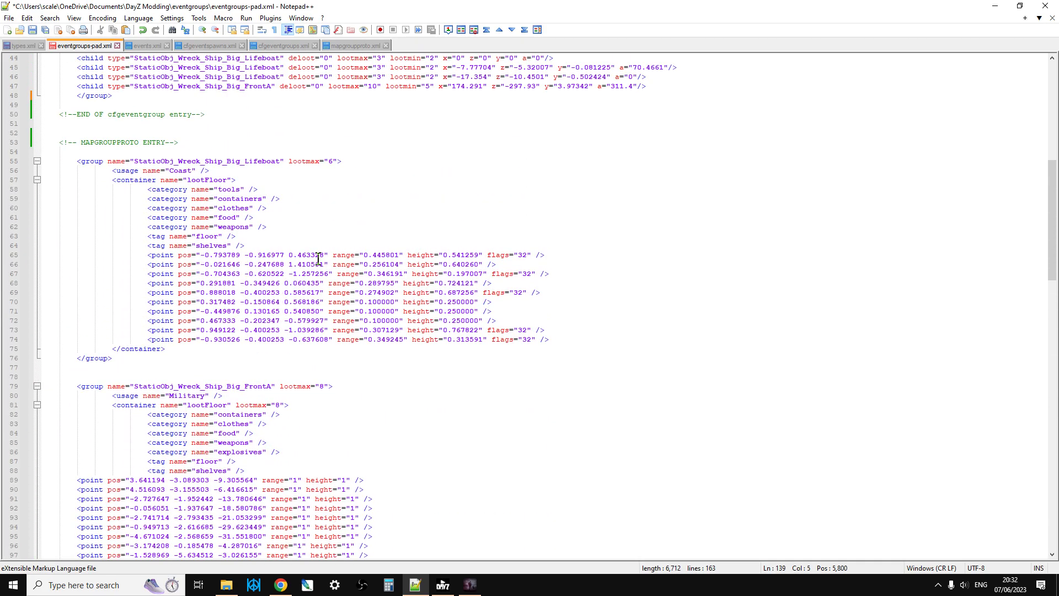
pyautogui.click(355, 47)
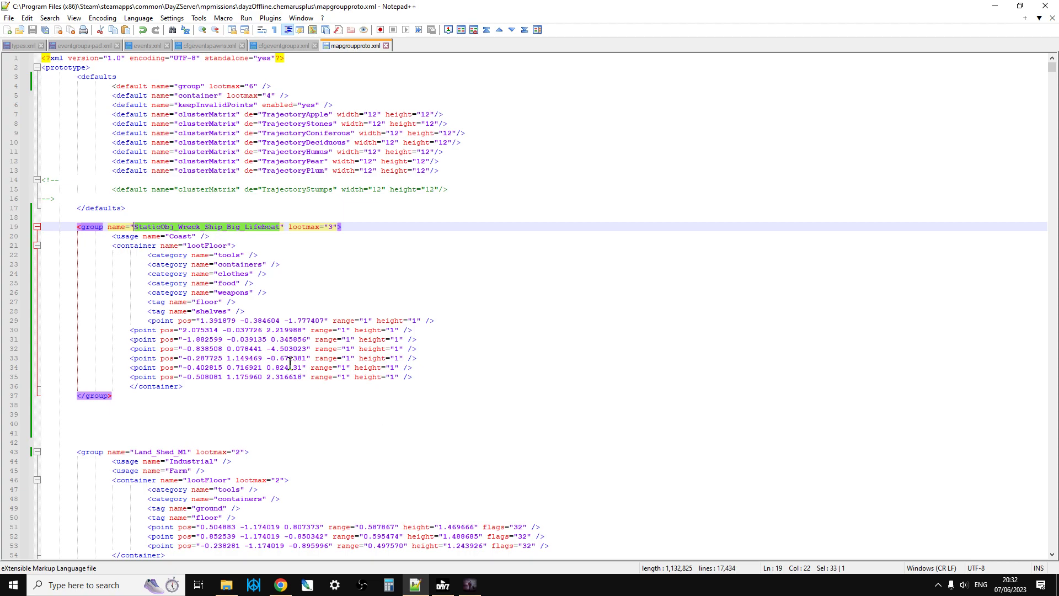
pyautogui.click(190, 396)
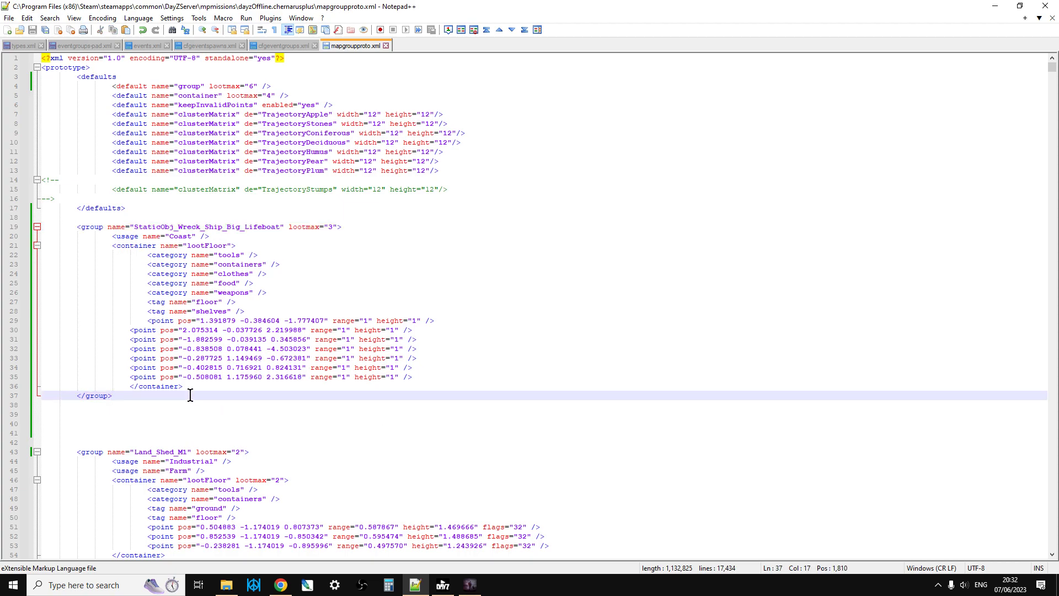
pyautogui.click(471, 585)
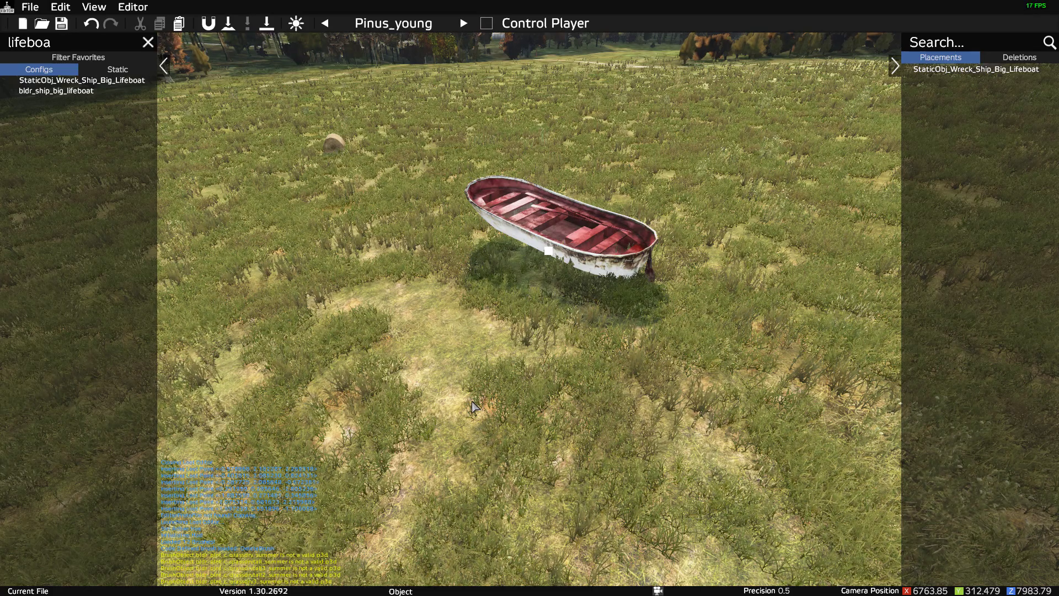
pyautogui.moveTo(474, 407); pyautogui.dragTo(456, 329, button='middle')
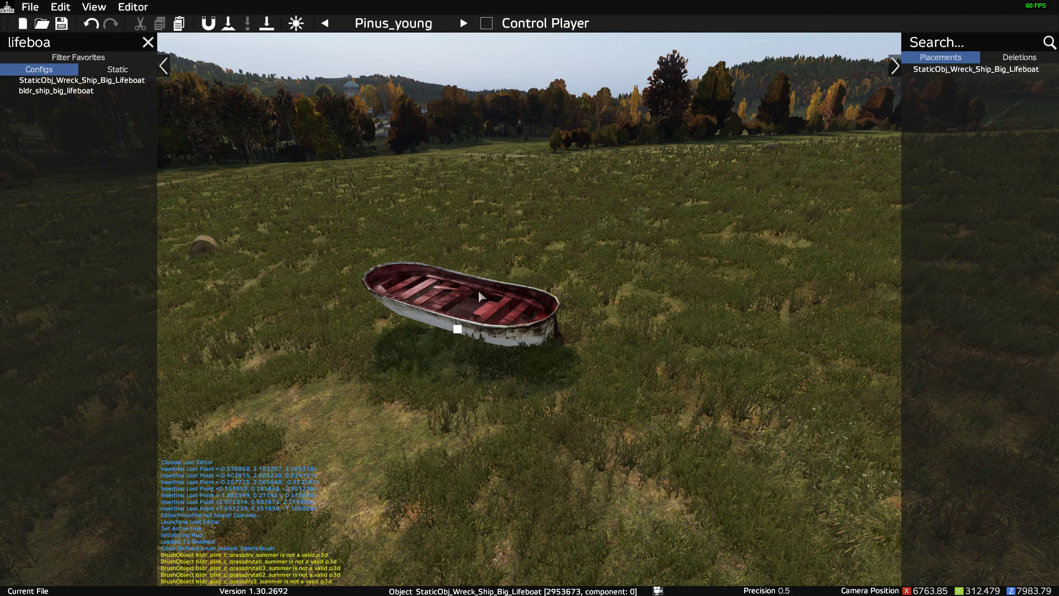